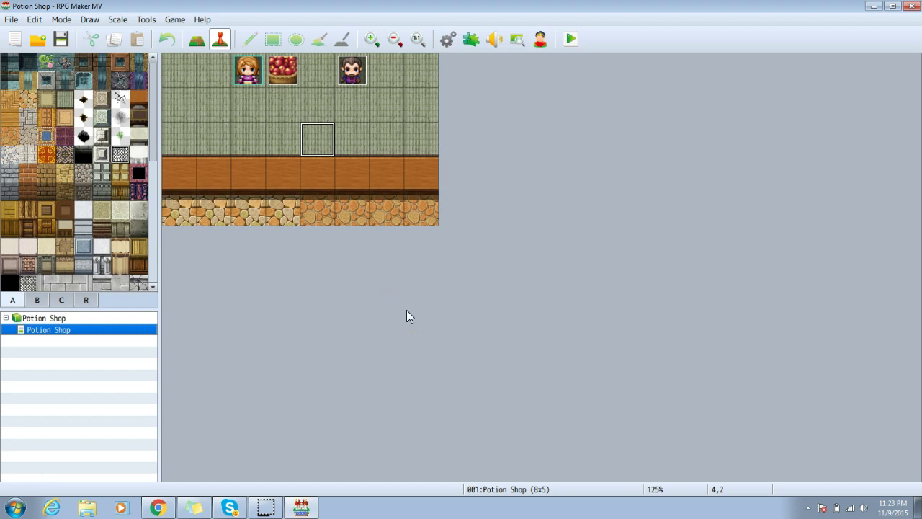
# - Download unco_ammunitionsystem.js from the Ammunition System thread's pastebin download link
pyautogui.click(158, 509)
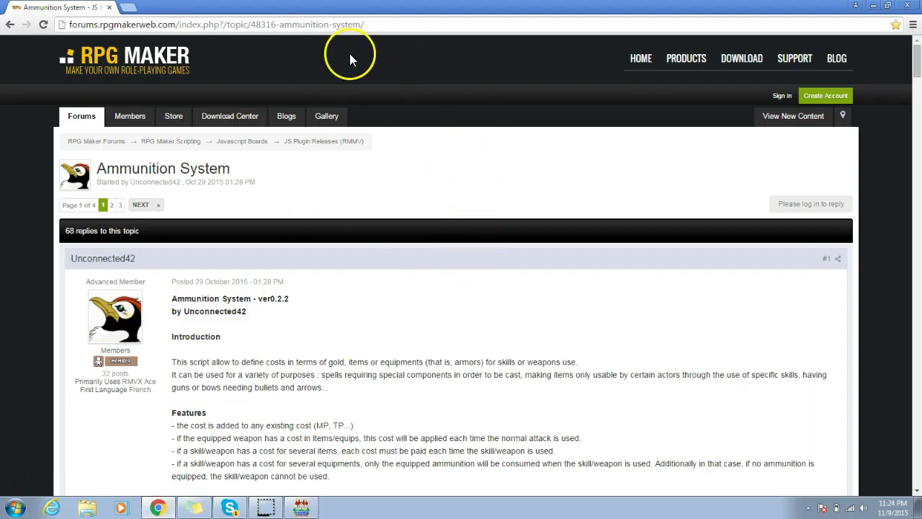
pyautogui.scroll(-7, 336, 210)
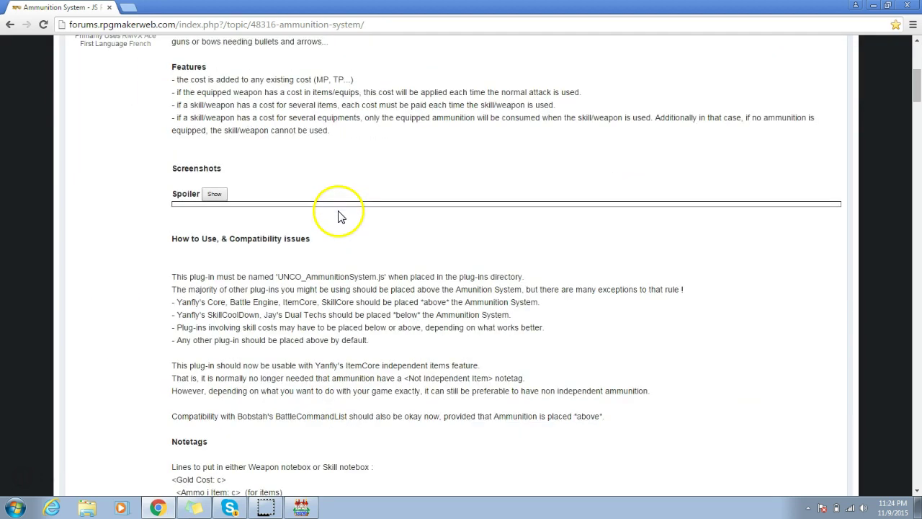
pyautogui.scroll(-3, 340, 216)
pyautogui.scroll(1, 339, 222)
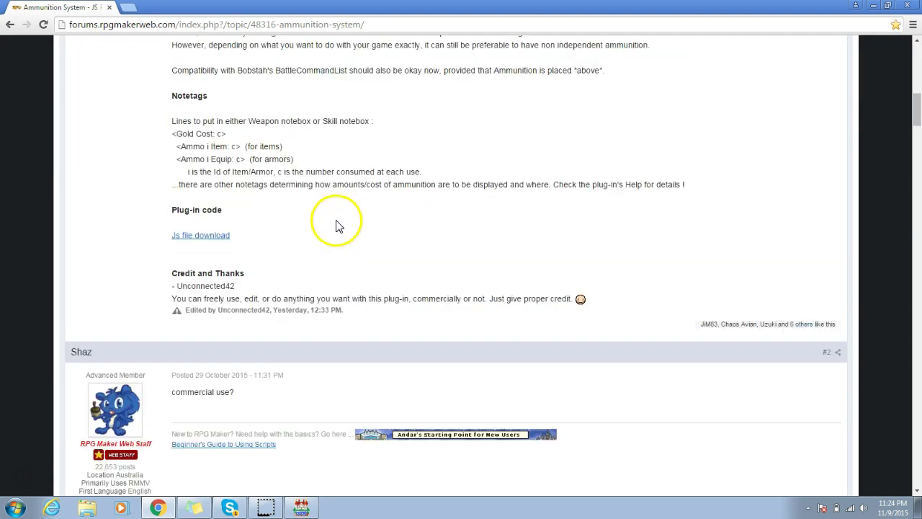
pyautogui.click(214, 237)
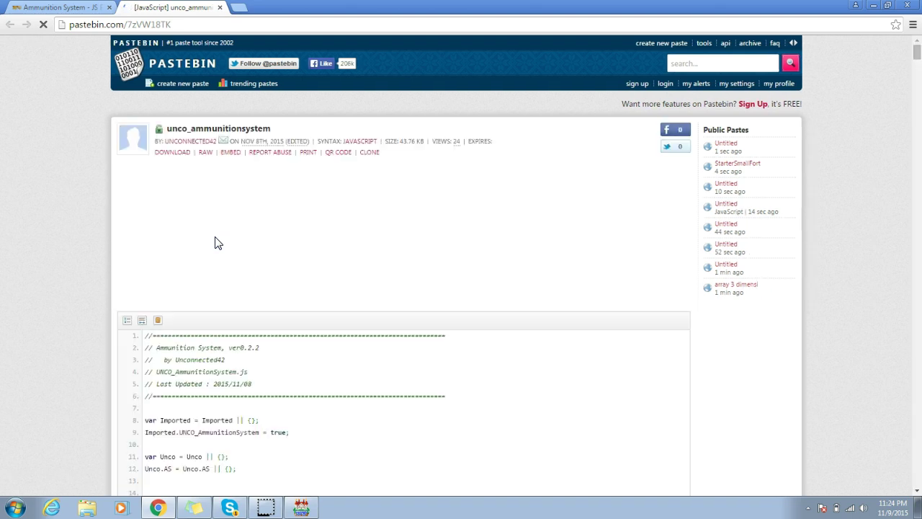
pyautogui.click(173, 156)
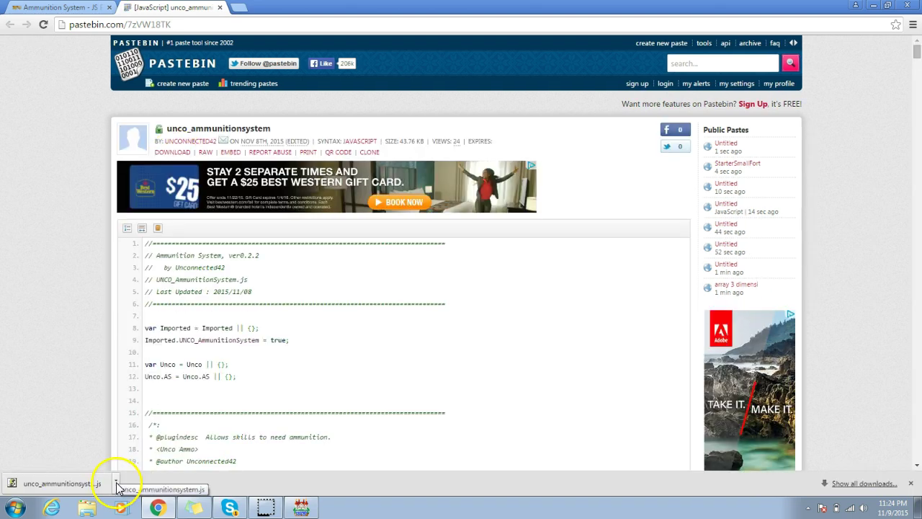
pyautogui.click(115, 483)
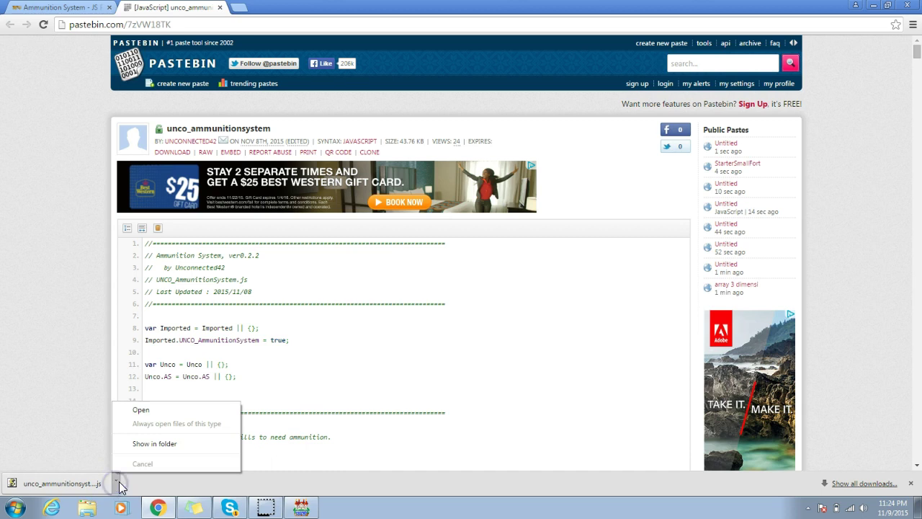
# - Show the downloaded script in its Downloads folder and move that window to the right
pyautogui.click(154, 443)
pyautogui.click(593, 42)
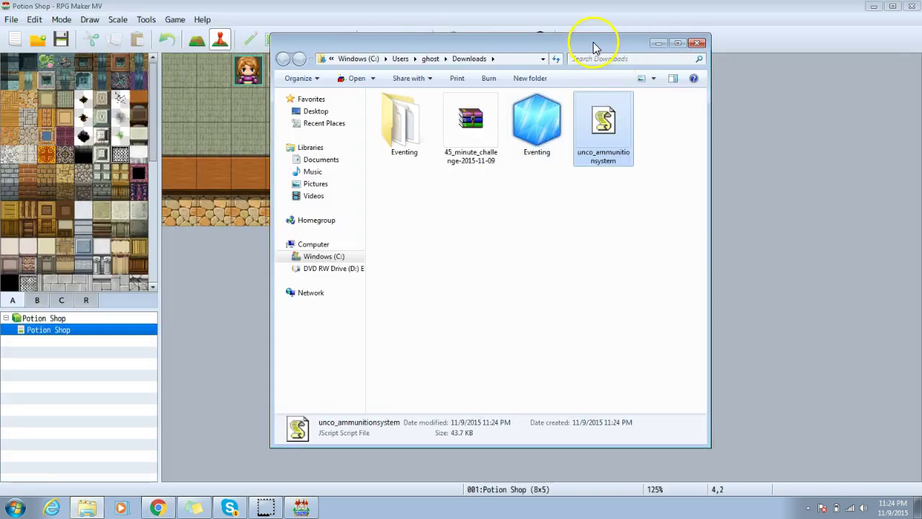
pyautogui.moveTo(593, 42); pyautogui.dragTo(684, 46)
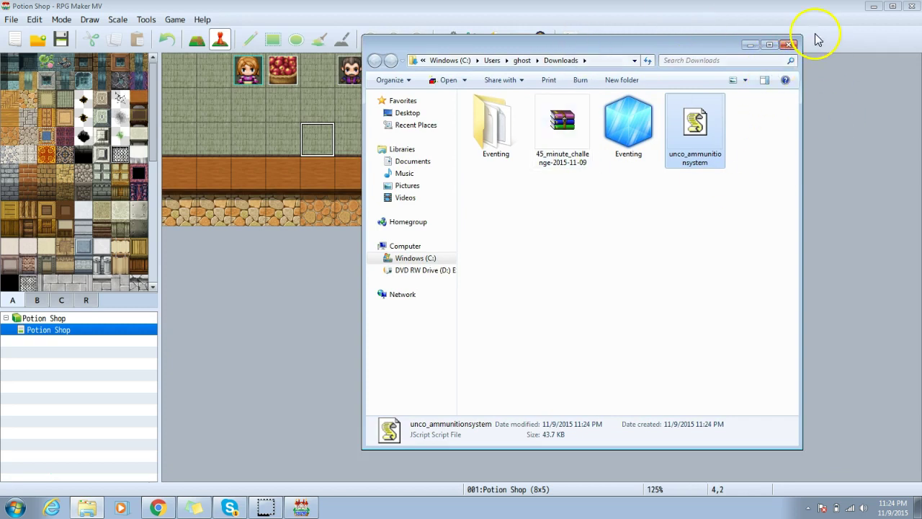
# - Open Documents > Games > Potion Shop > js > plugins in a second window and move the script there
pyautogui.click(16, 508)
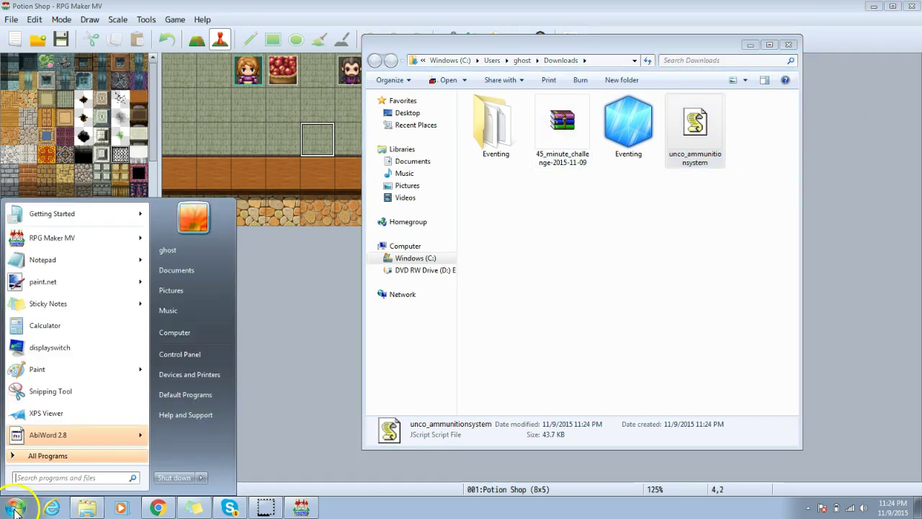
pyautogui.click(175, 324)
pyautogui.click(428, 178)
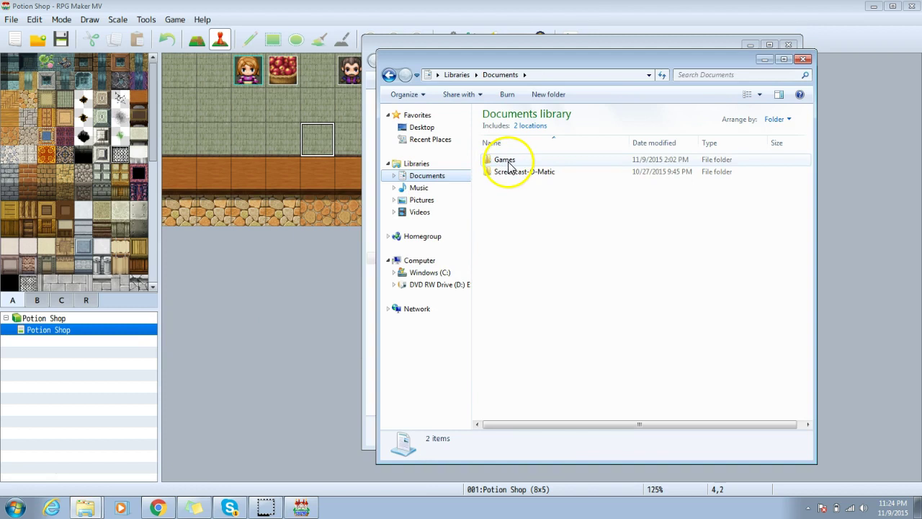
pyautogui.doubleClick(503, 159)
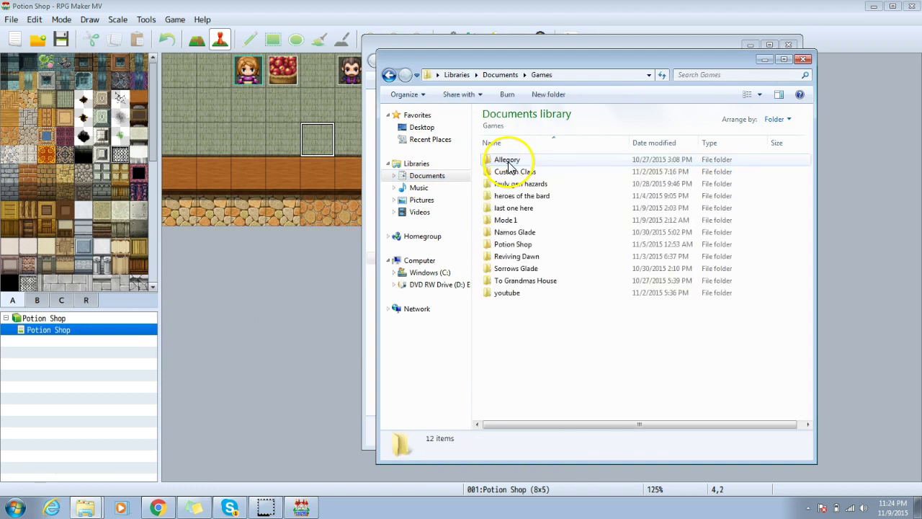
pyautogui.doubleClick(529, 244)
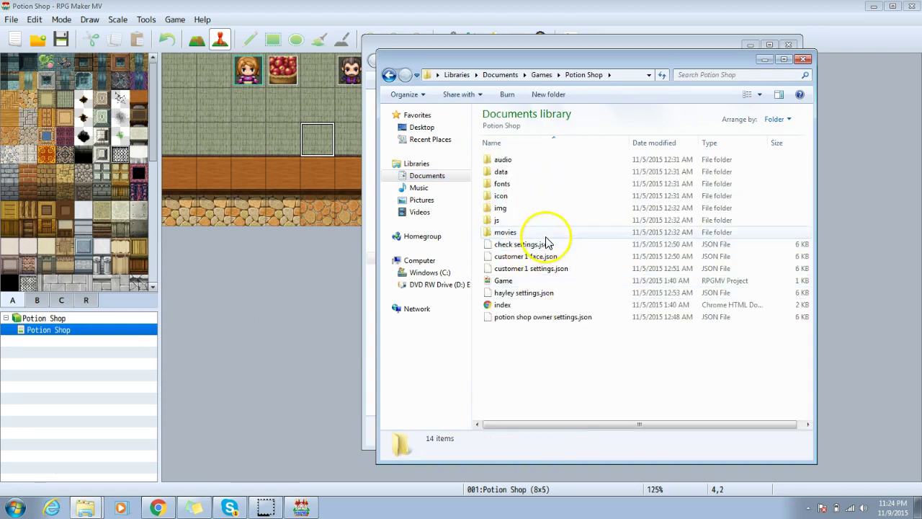
pyautogui.doubleClick(518, 226)
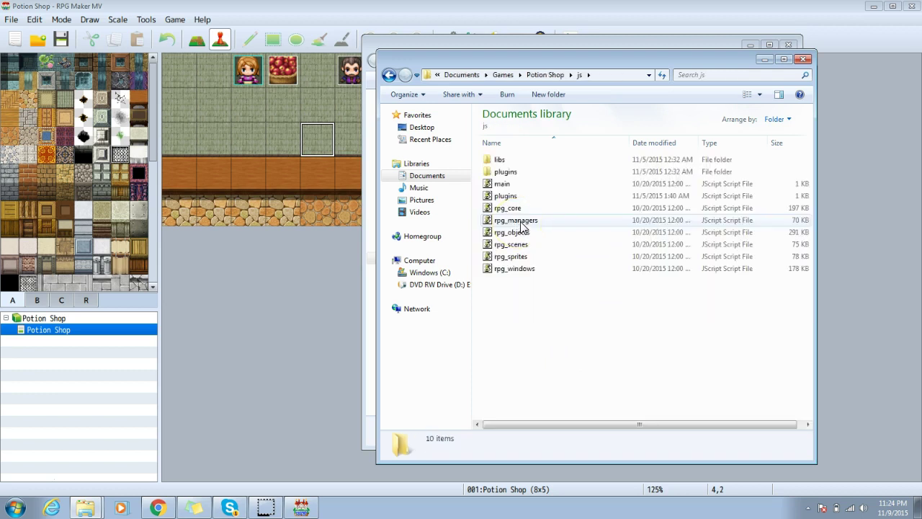
pyautogui.doubleClick(526, 173)
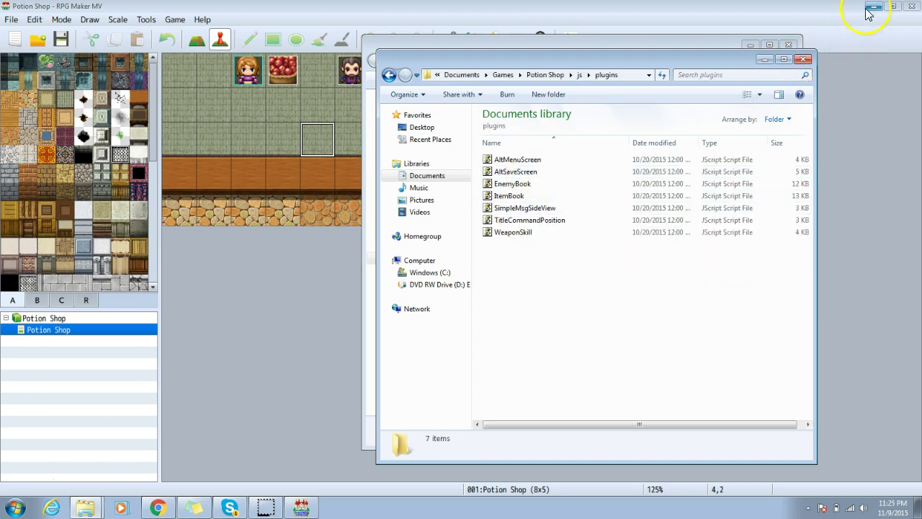
pyautogui.moveTo(674, 69); pyautogui.dragTo(243, 132)
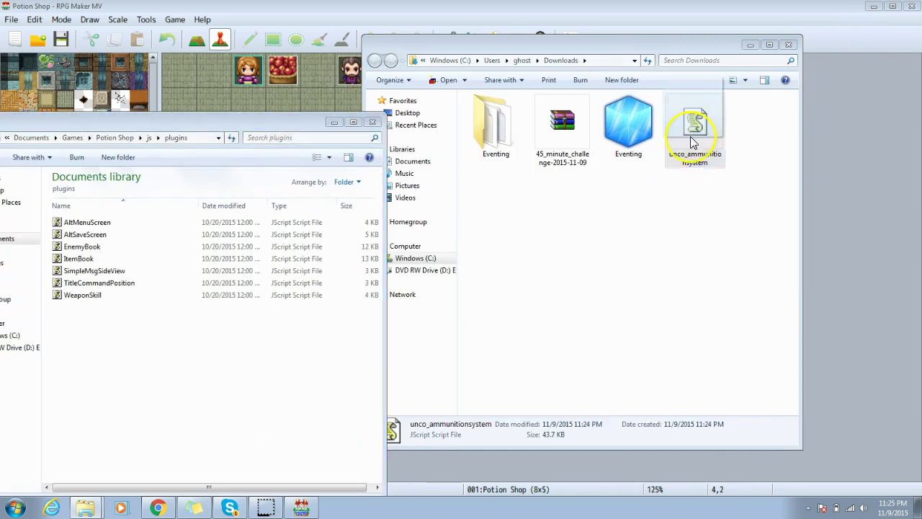
pyautogui.moveTo(691, 142); pyautogui.dragTo(233, 379)
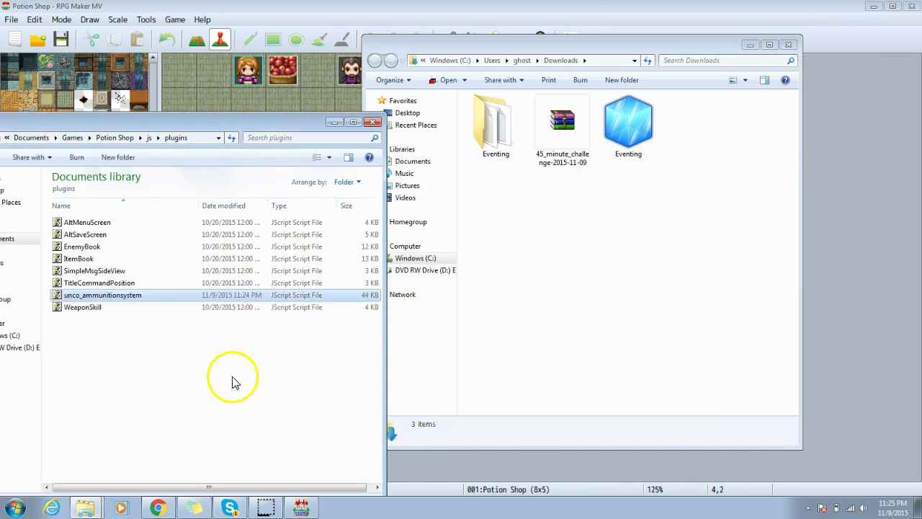
# - Close both Explorer windows, then add unco_ammunitionsystem to the Plugin Manager, switched ON, and apply
pyautogui.click(788, 44)
pyautogui.click(373, 123)
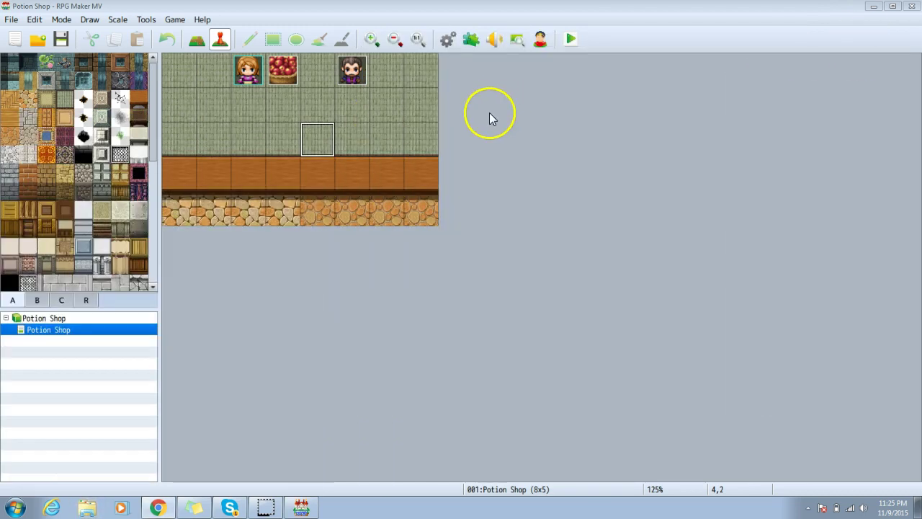
pyautogui.click(471, 40)
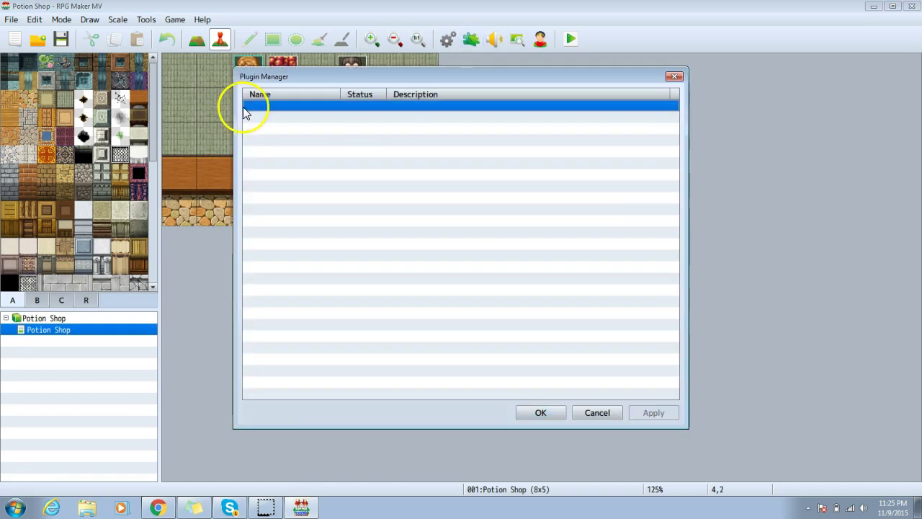
pyautogui.doubleClick(280, 108)
pyautogui.click(378, 164)
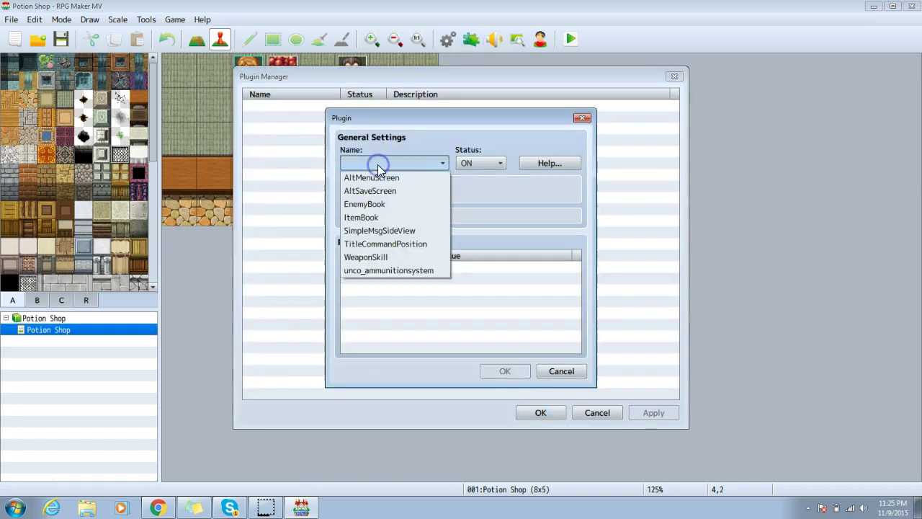
pyautogui.click(405, 271)
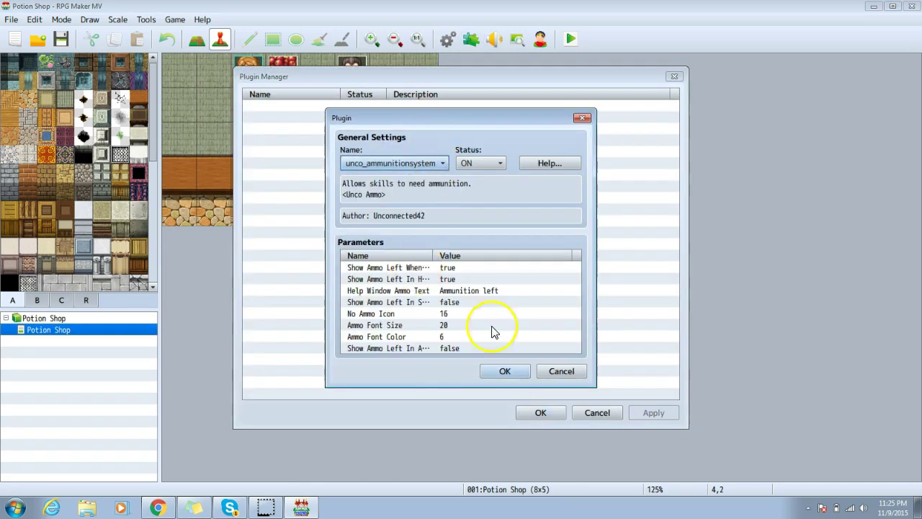
pyautogui.click(505, 372)
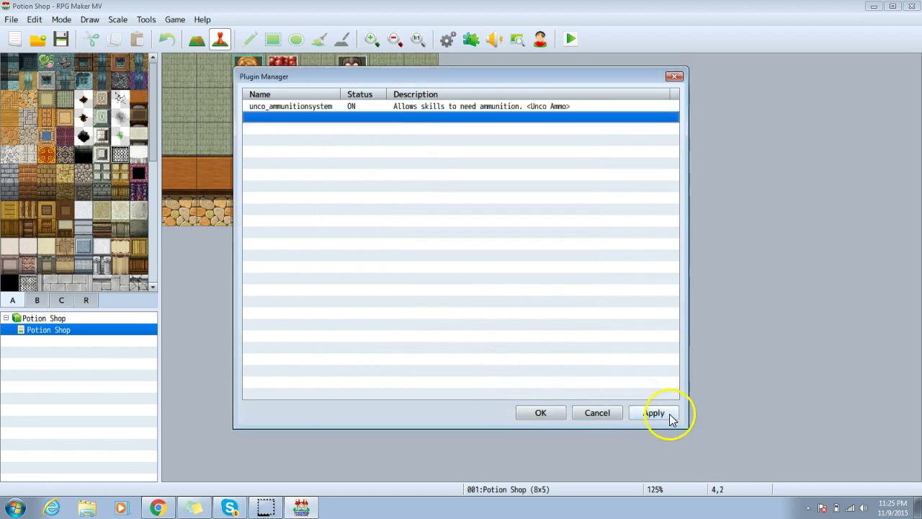
pyautogui.click(664, 421)
pyautogui.click(533, 412)
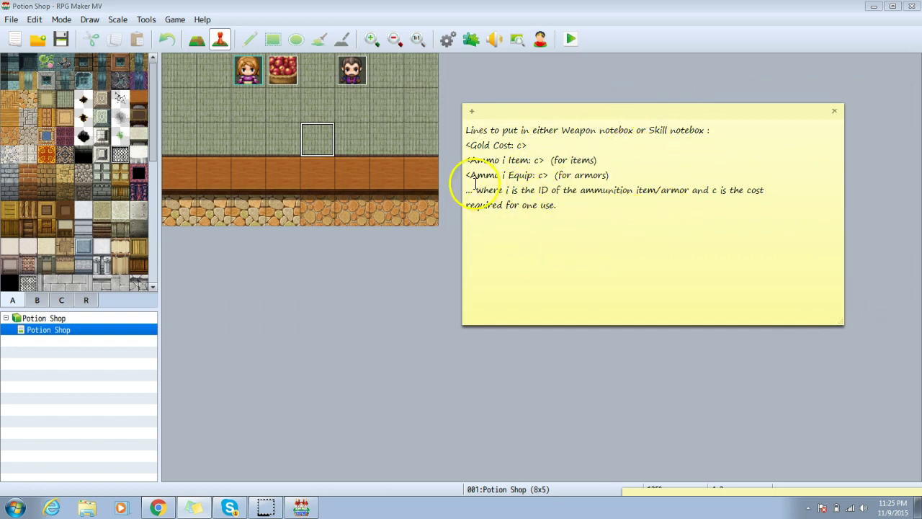
# - Copy the <Ammo i Item: c> notetag text from the sticky note
pyautogui.moveTo(473, 160); pyautogui.dragTo(552, 160)
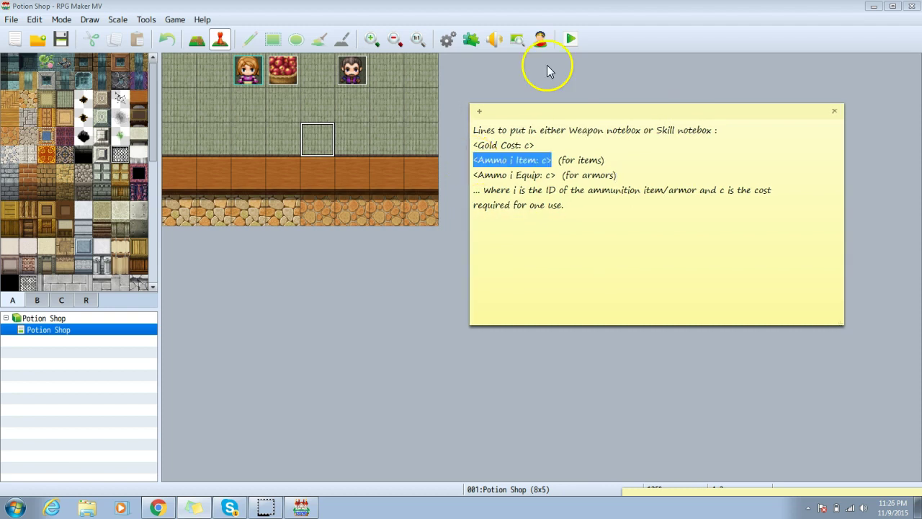
pyautogui.rightClick(535, 161)
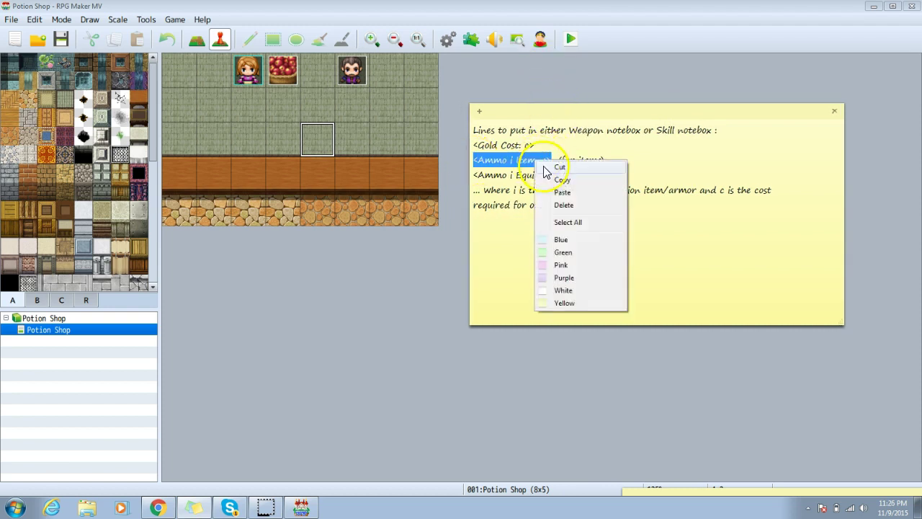
pyautogui.click(428, 80)
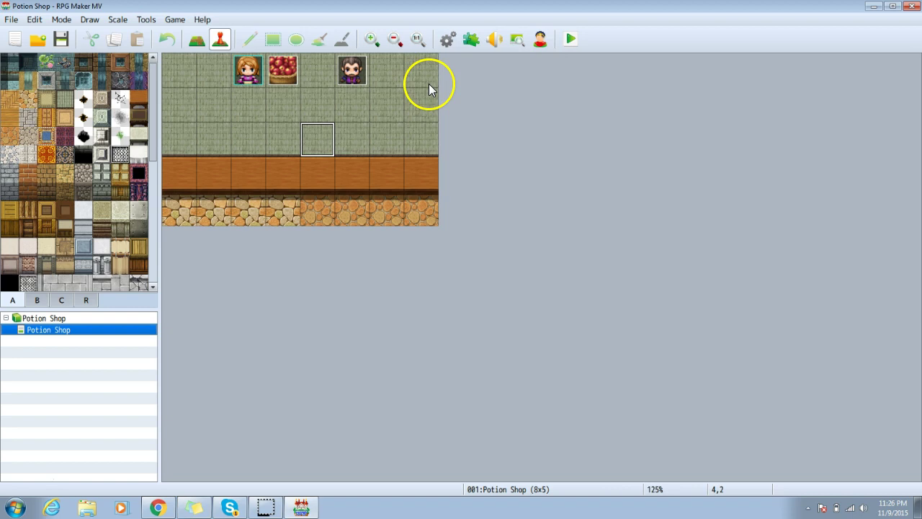
# - Raise the item maximum to 10 and name item 0010 'Arrow'
pyautogui.click(448, 40)
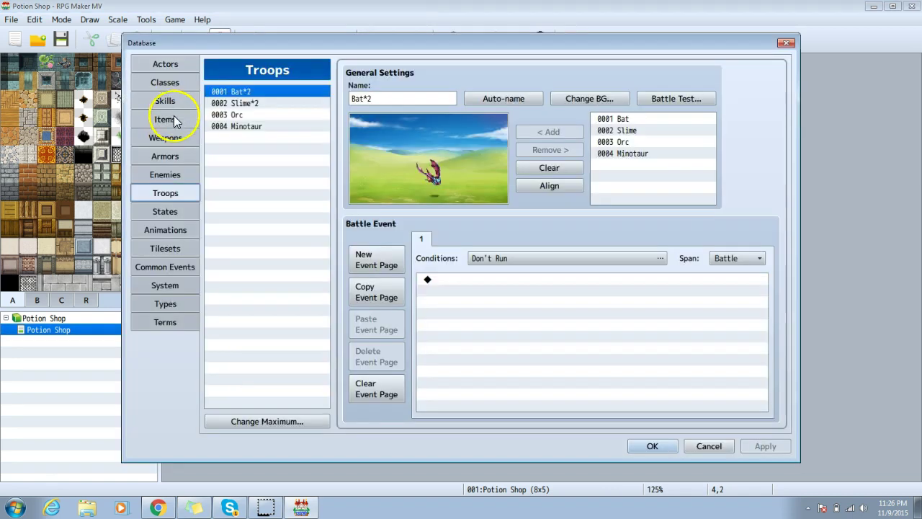
pyautogui.click(175, 121)
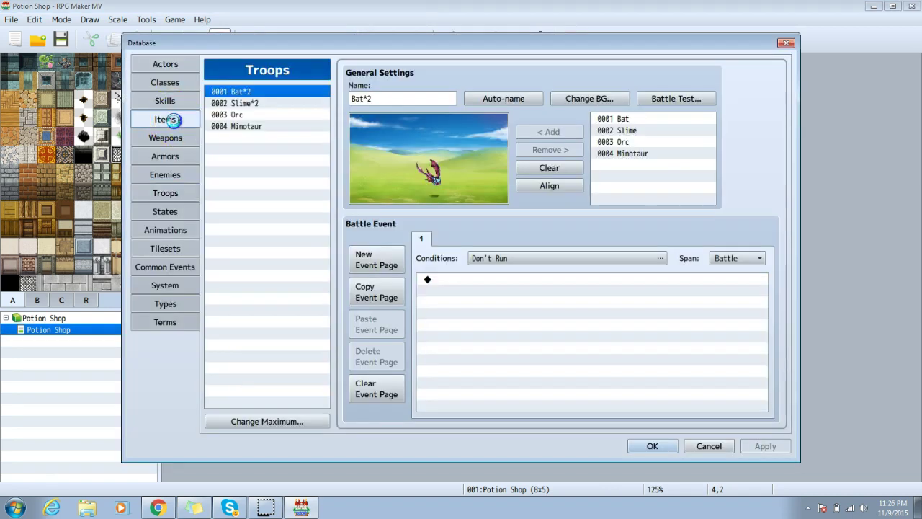
pyautogui.click(288, 419)
pyautogui.write('10')
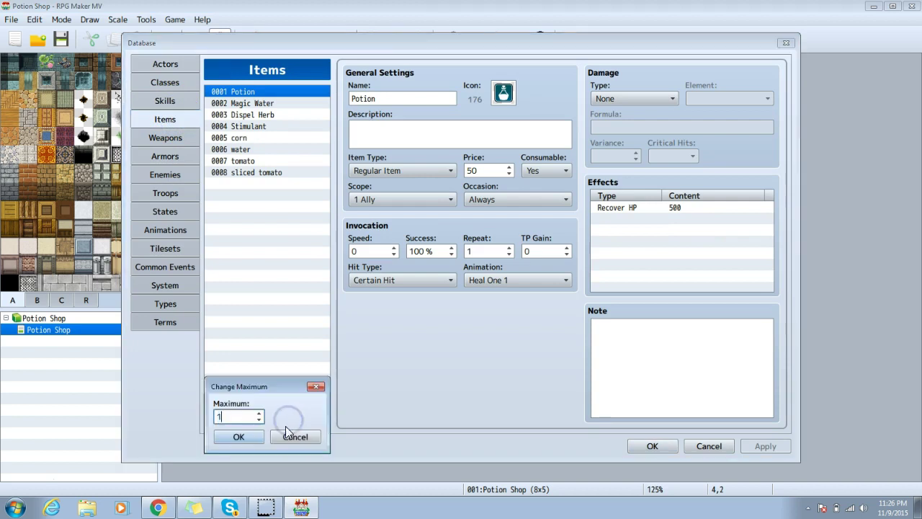
pyautogui.click(253, 438)
pyautogui.click(258, 195)
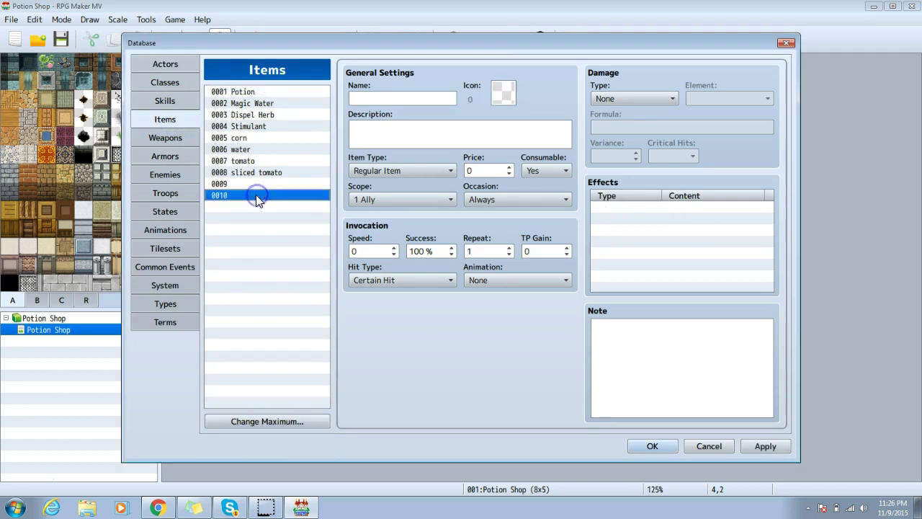
pyautogui.click(369, 100)
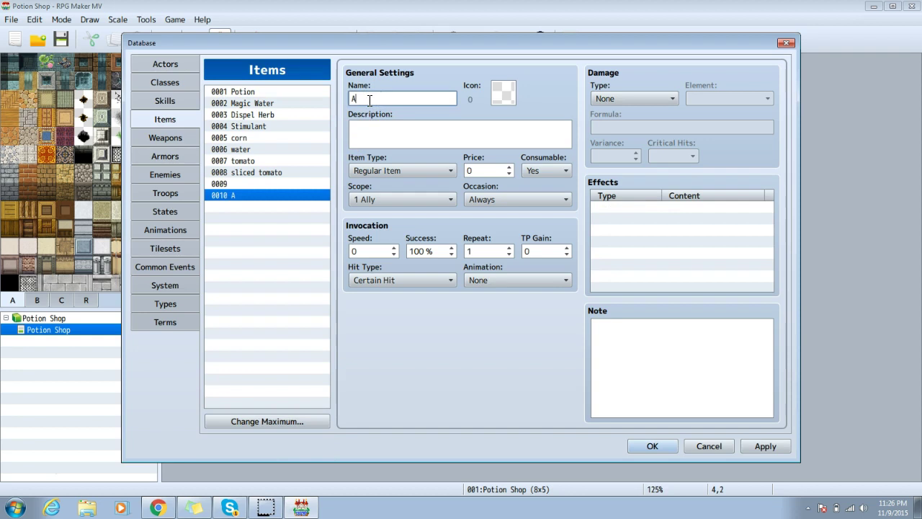
pyautogui.write('Arrow')
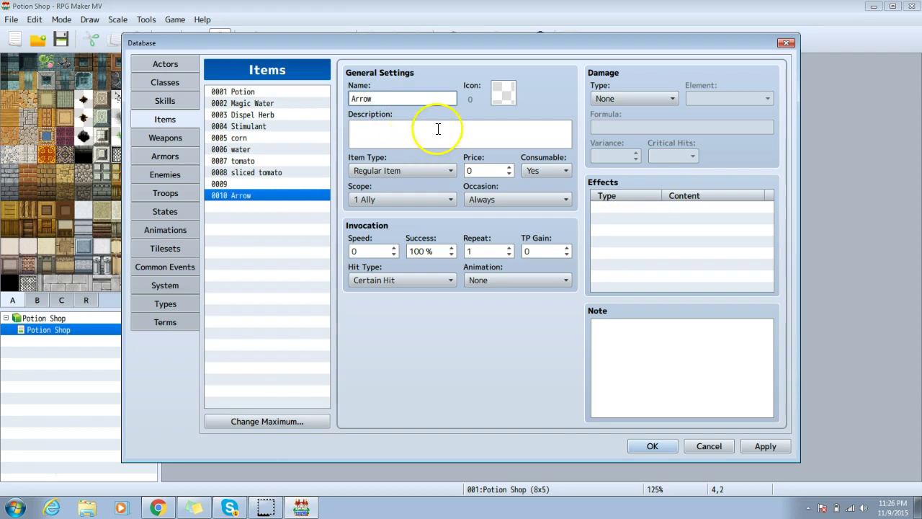
# - Make Arrow non-consumable with icon 102, scope 1 Enemy, Battle Screen occasion, description 'an arrow'
pyautogui.click(551, 170)
pyautogui.click(554, 194)
pyautogui.doubleClick(504, 94)
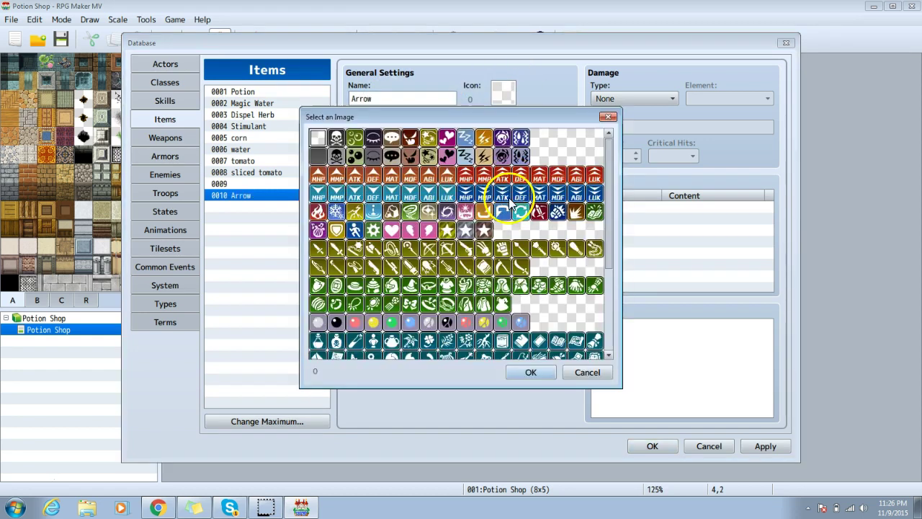
pyautogui.doubleClick(428, 249)
pyautogui.click(417, 200)
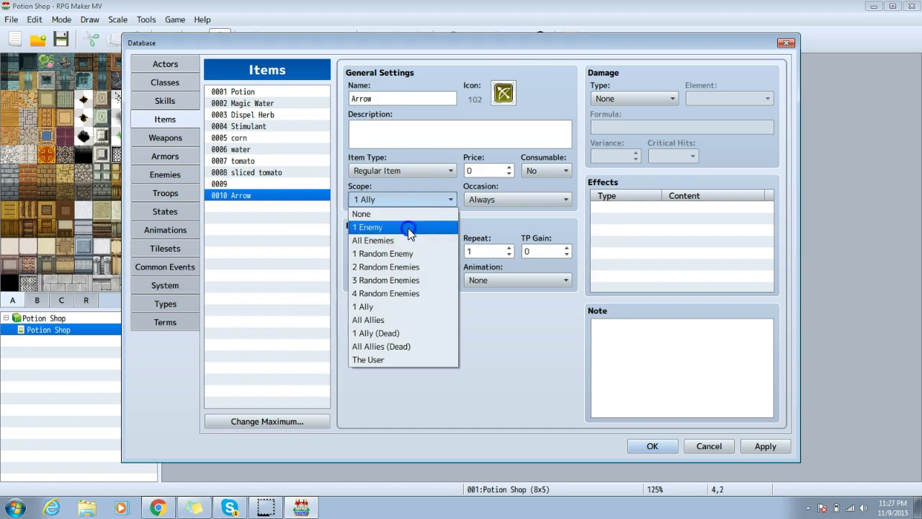
pyautogui.click(407, 227)
pyautogui.click(503, 200)
pyautogui.click(503, 226)
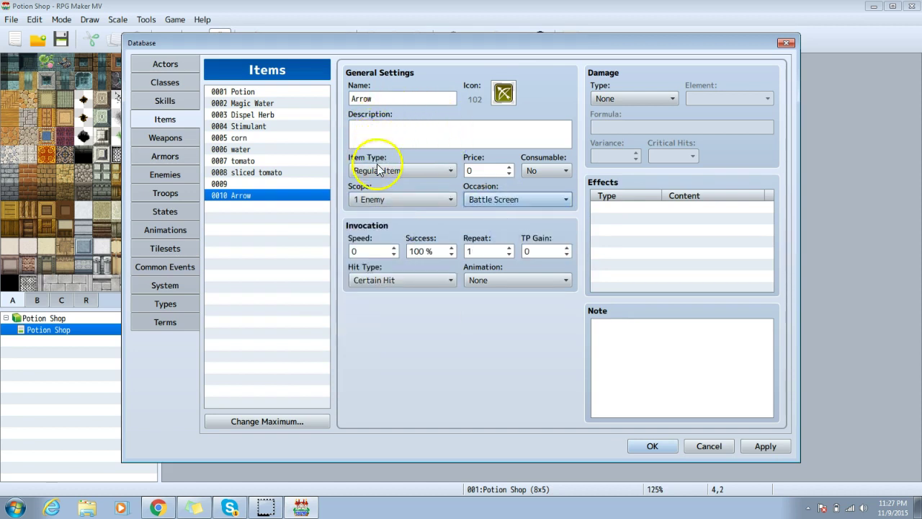
pyautogui.click(433, 127)
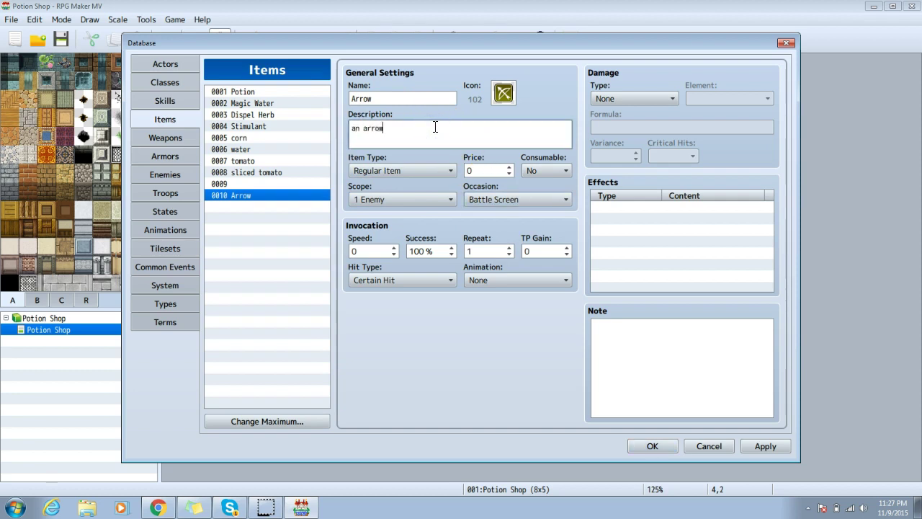
pyautogui.click(765, 446)
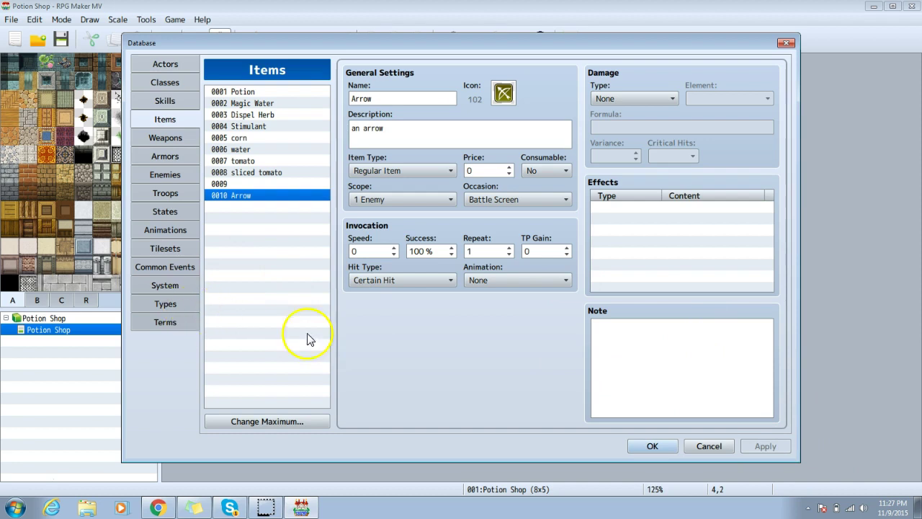
# - Raise the weapon type maximum to 15 and name type 15 'Bow', then apply
pyautogui.click(165, 303)
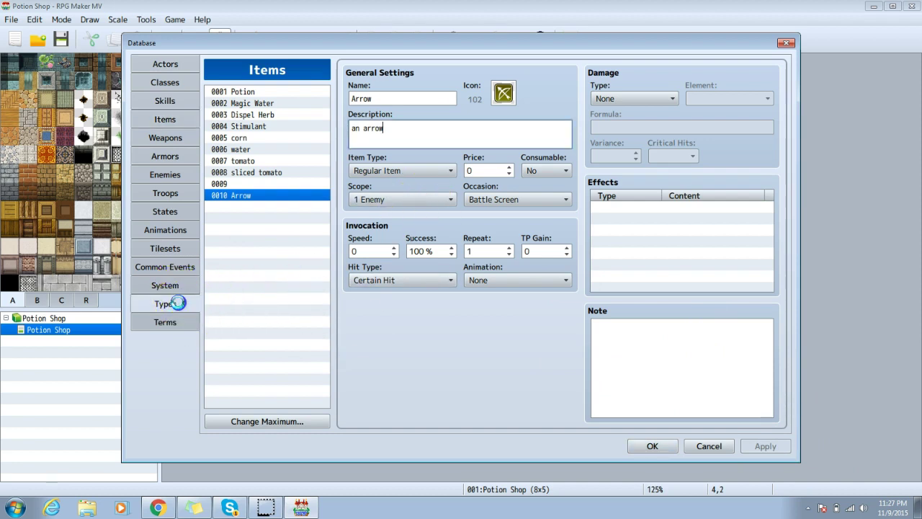
pyautogui.click(491, 416)
pyautogui.write('15')
pyautogui.press('Return')
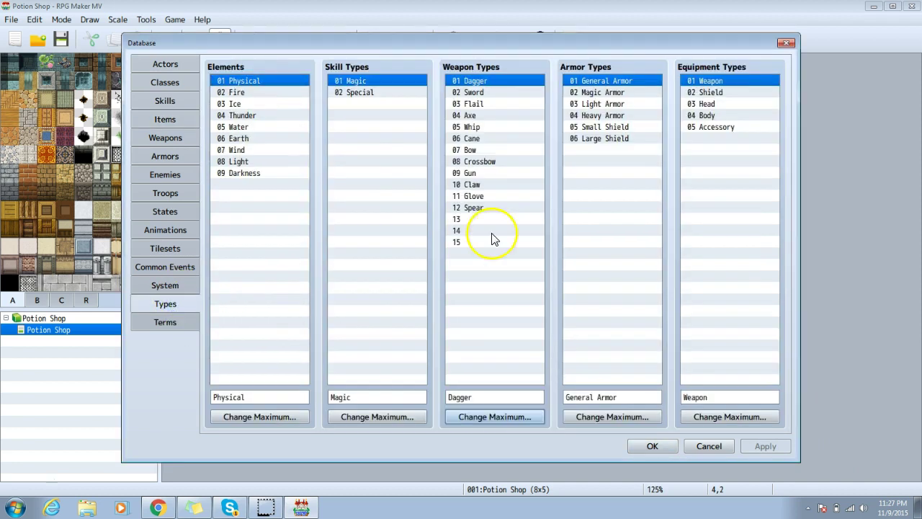
pyautogui.click(488, 244)
pyautogui.click(492, 397)
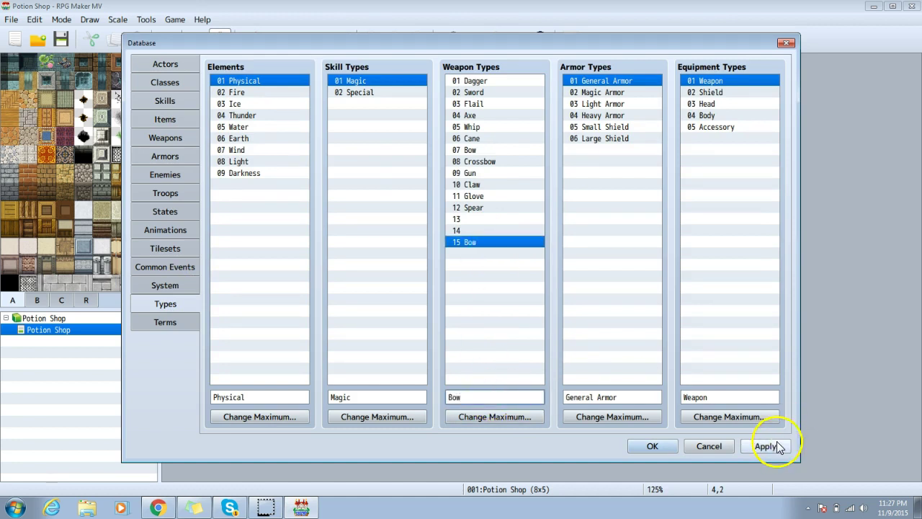
pyautogui.click(768, 446)
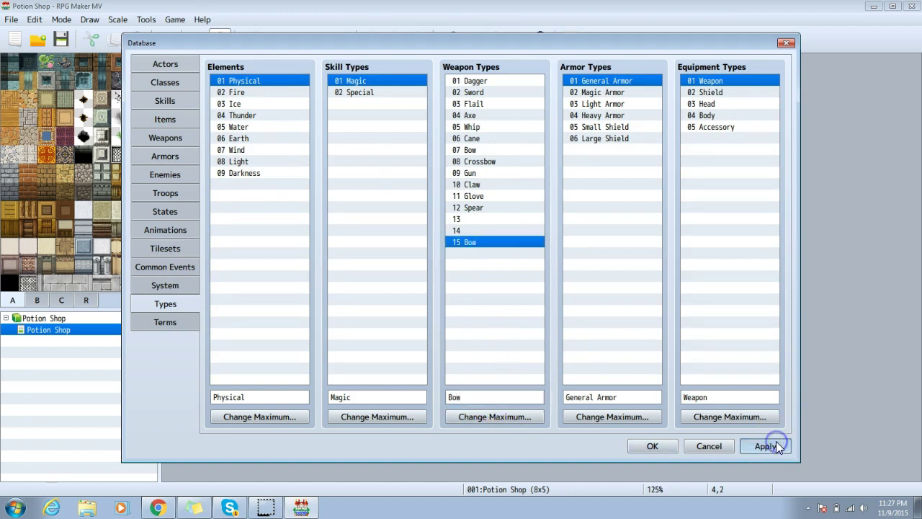
# - Raise the weapon maximum to 5 and name weapon 0005 'Bow'
pyautogui.click(174, 141)
pyautogui.click(267, 420)
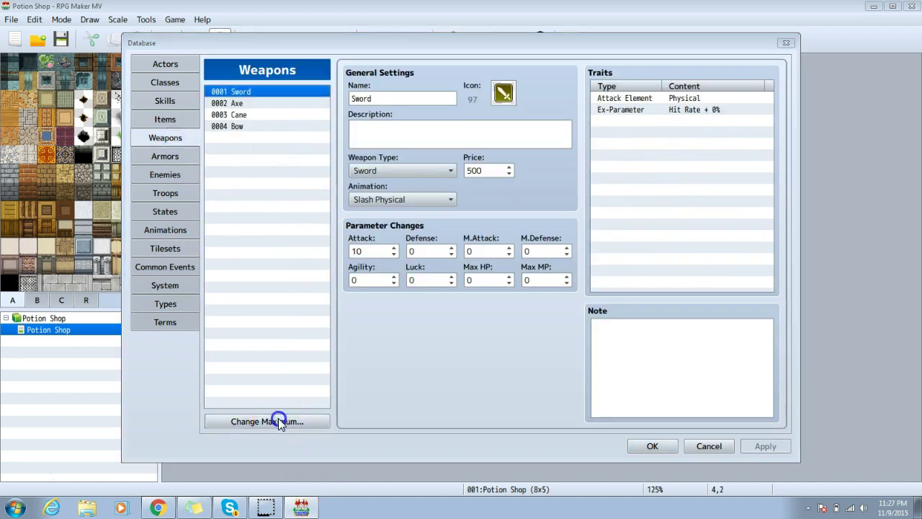
pyautogui.click(232, 437)
pyautogui.click(227, 138)
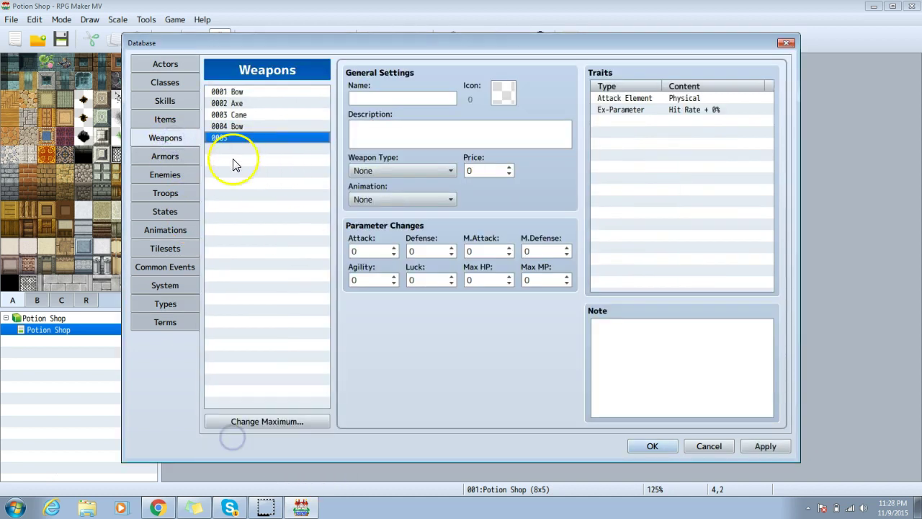
pyautogui.click(398, 98)
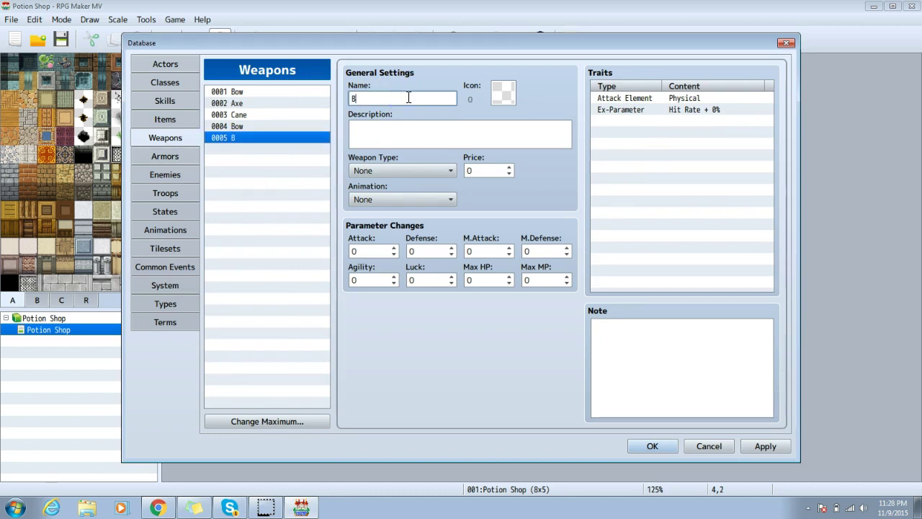
# - Give the Bow icon 102, weapon type Bow, description 'a bow' and Attack 10, then apply
pyautogui.click(504, 92)
pyautogui.click(429, 254)
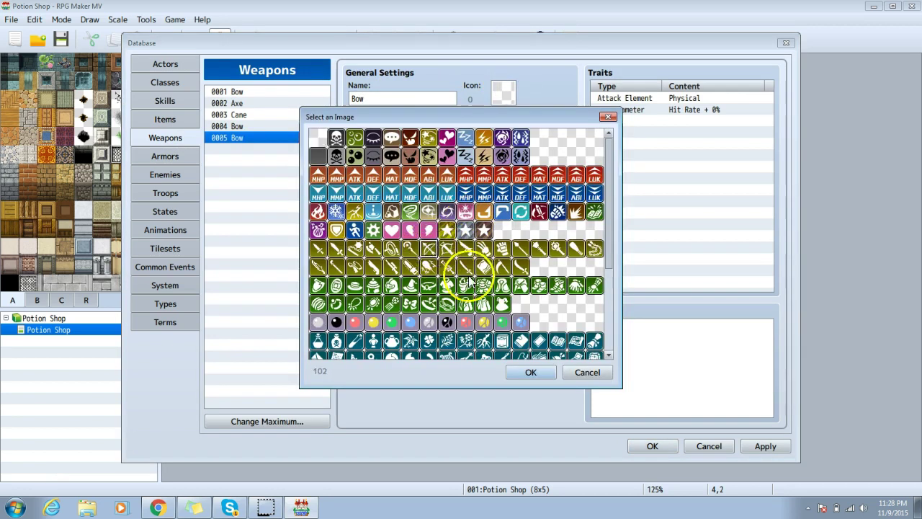
pyautogui.click(524, 371)
pyautogui.click(401, 171)
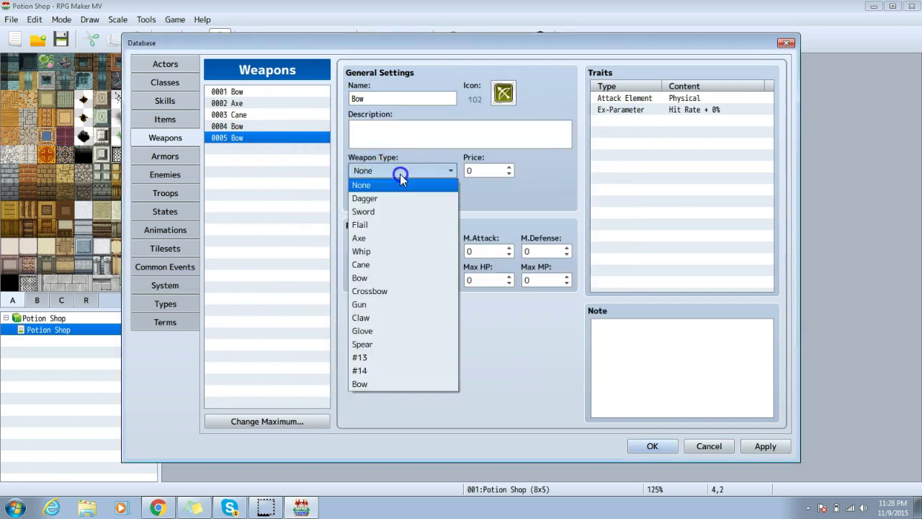
pyautogui.click(387, 388)
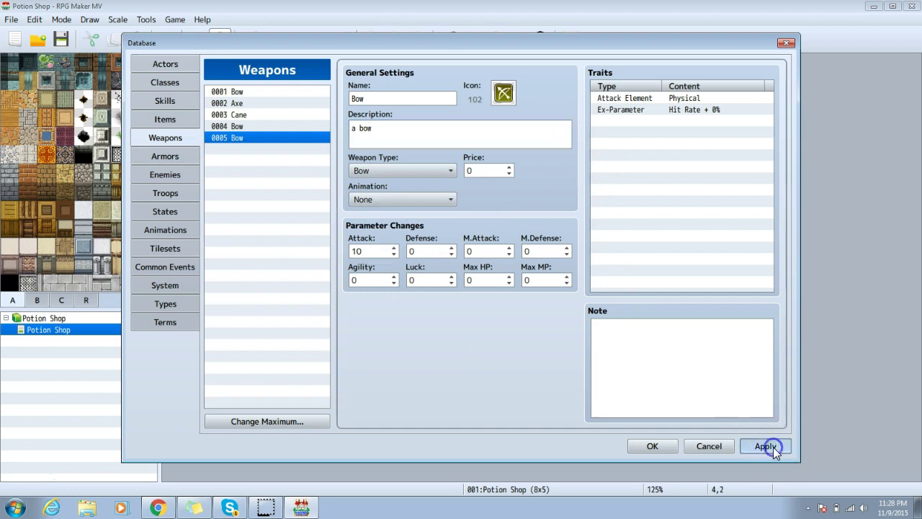
pyautogui.click(766, 446)
# - Paste the ammo notetag into the Bow's note, edit it to <Ammo 10 Item: 1>, and apply
pyautogui.click(618, 353)
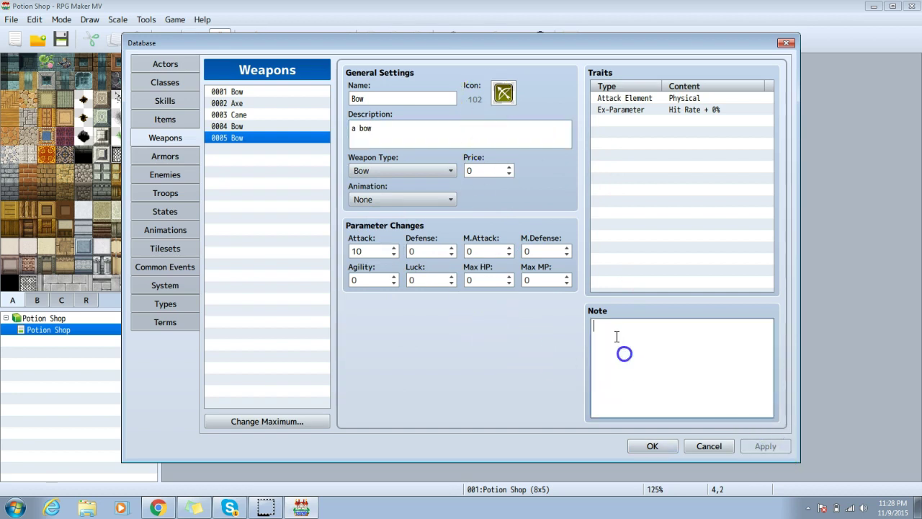
pyautogui.write('<Ammo i Item: x>')
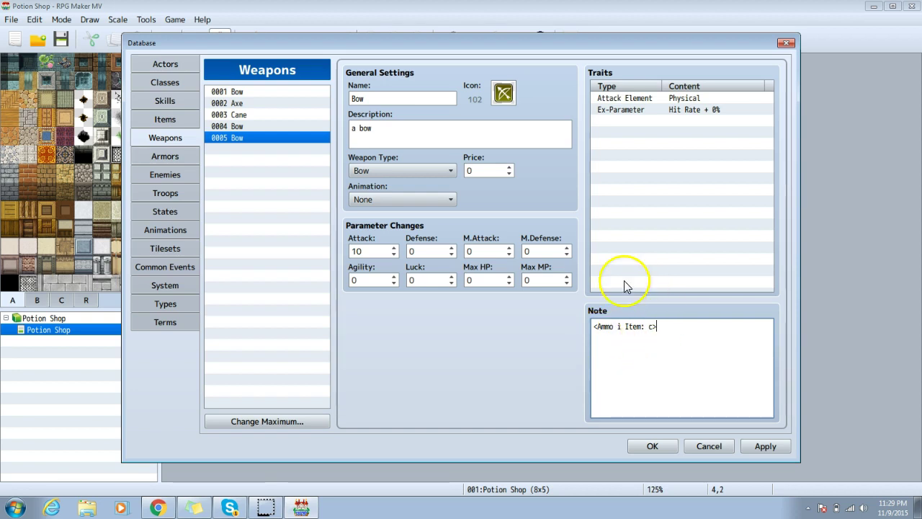
pyautogui.click(159, 121)
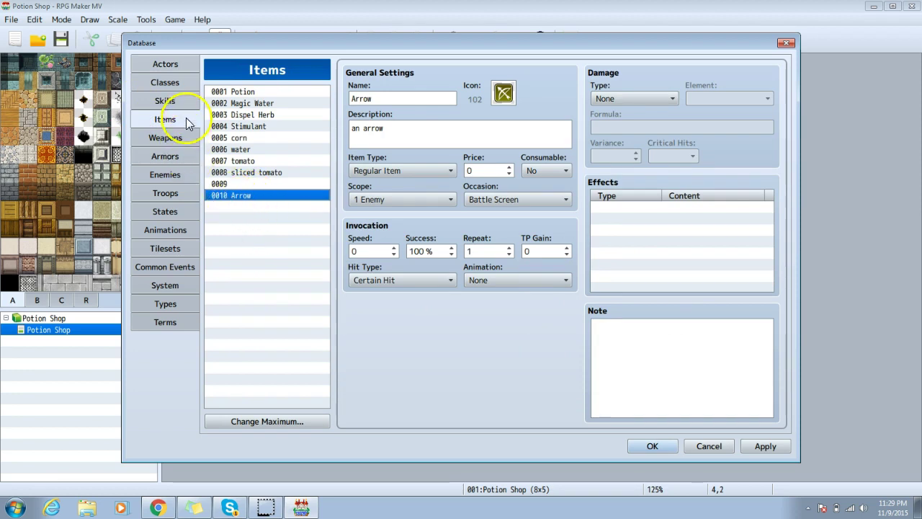
pyautogui.click(173, 139)
pyautogui.click(624, 325)
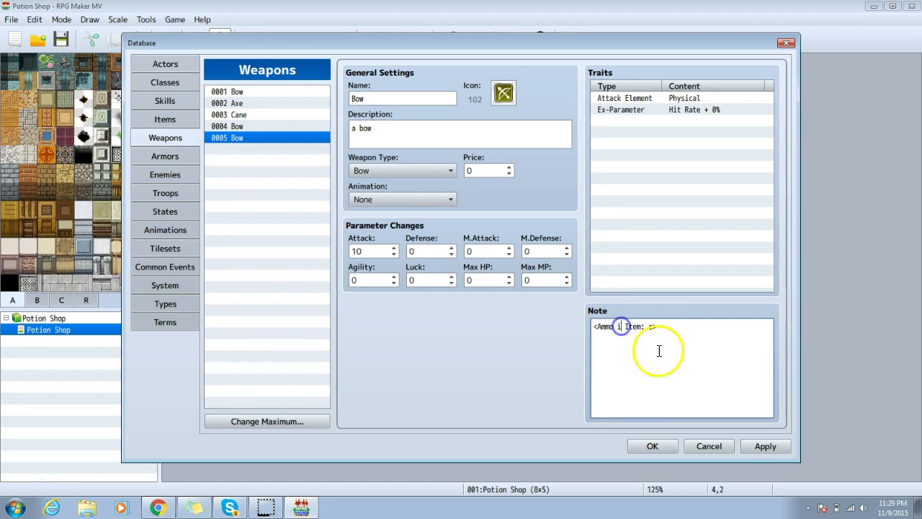
pyautogui.write('10')
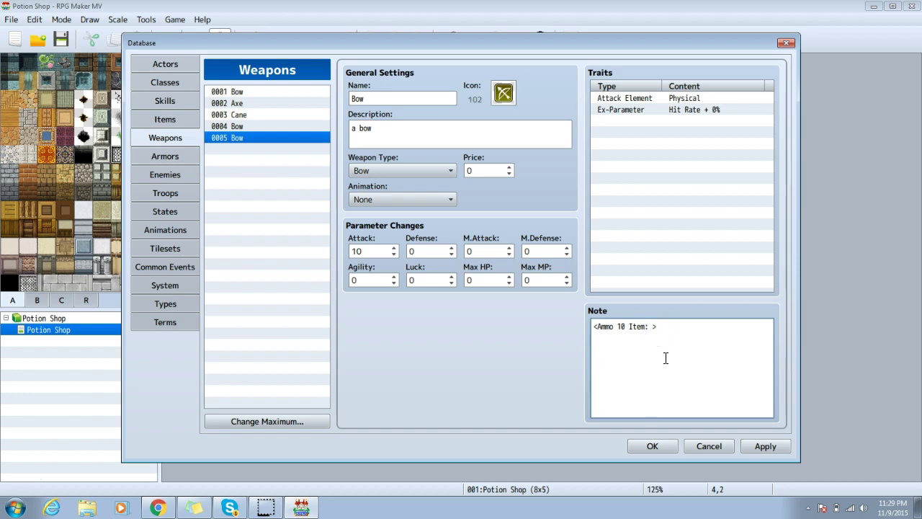
pyautogui.click(764, 444)
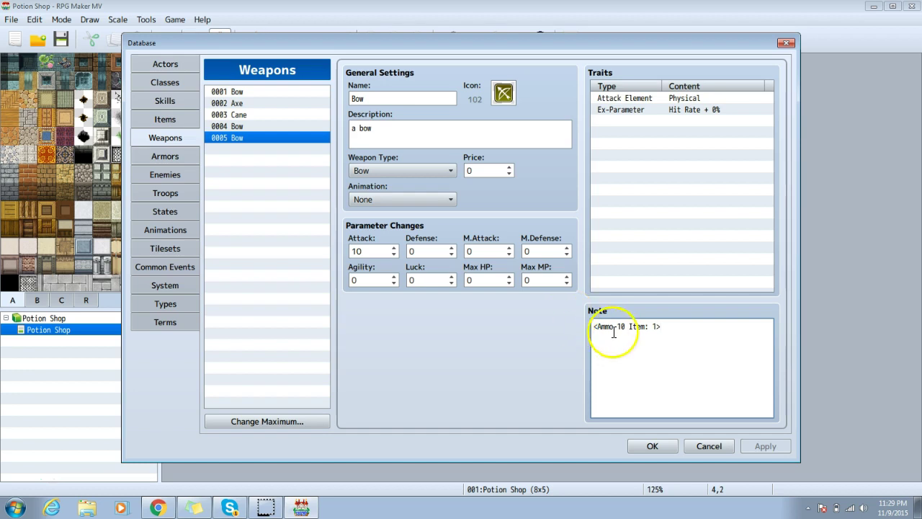
# - Select the Bow's ammo note line, raise the skill maximum to 11, and name skill 0011 'bow shot'
pyautogui.click(665, 329)
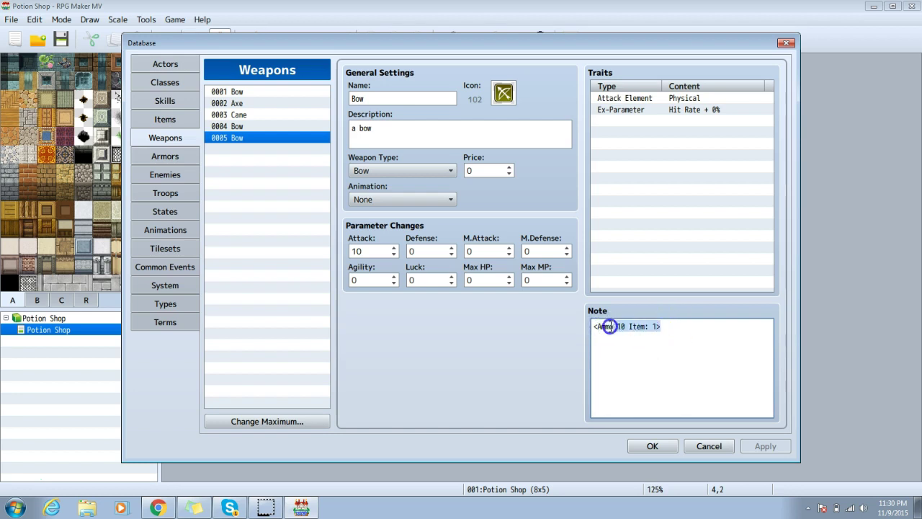
pyautogui.moveTo(597, 326); pyautogui.dragTo(627, 349)
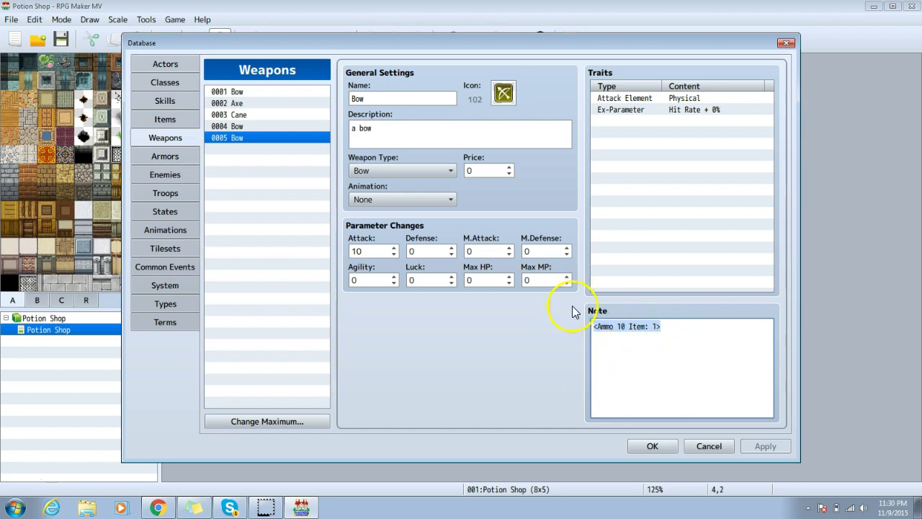
pyautogui.click(169, 101)
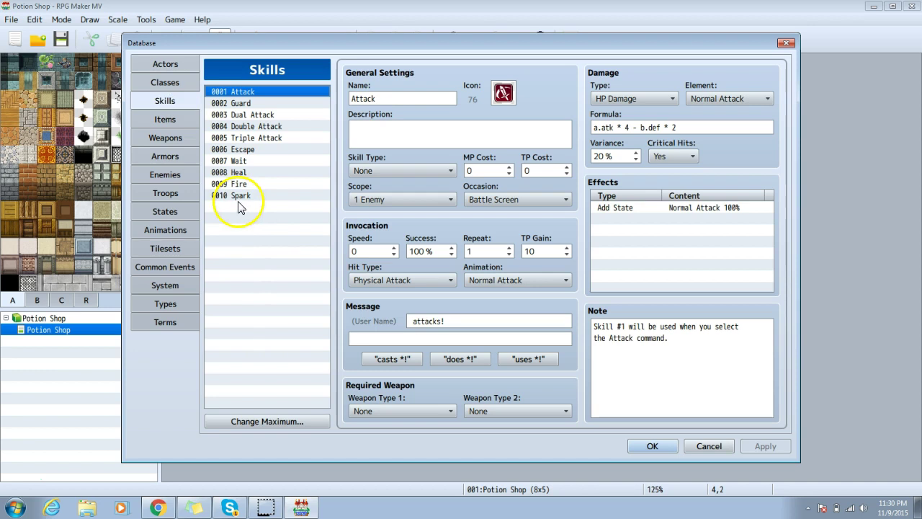
pyautogui.click(280, 420)
pyautogui.write('1')
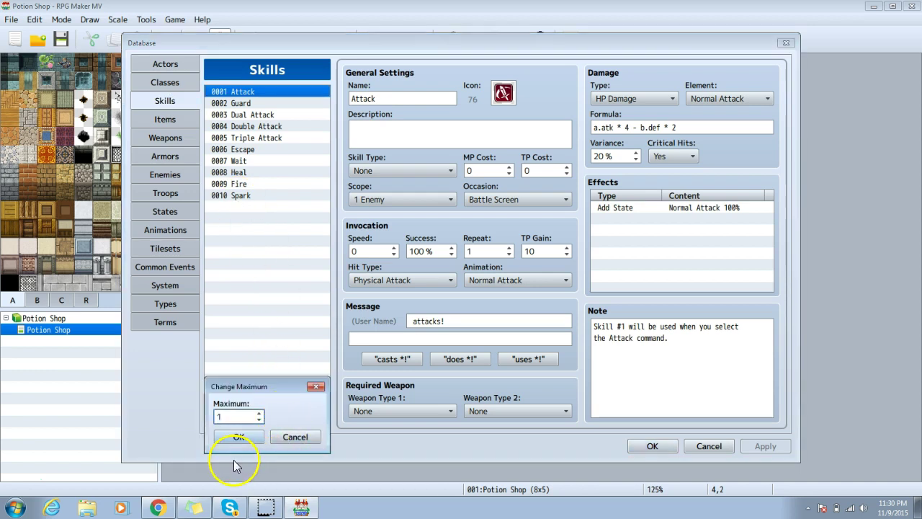
pyautogui.write('1')
pyautogui.click(239, 437)
pyautogui.click(259, 208)
pyautogui.click(409, 94)
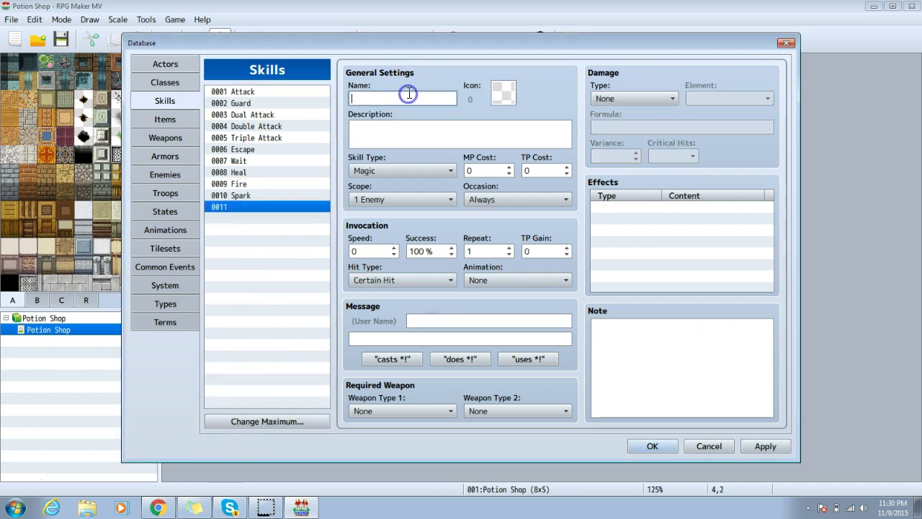
pyautogui.write('bow shot')
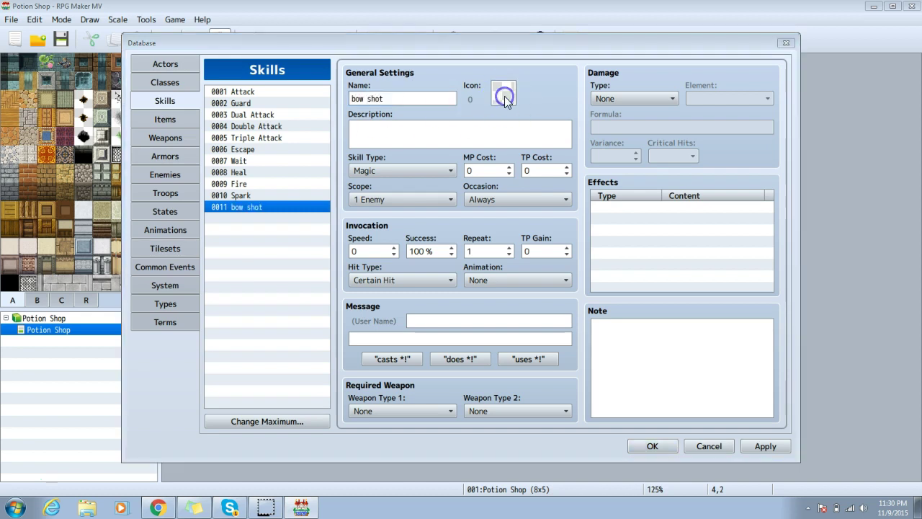
# - Give bow shot icon 103, MP cost 1 and the 'uses *!' battle message
pyautogui.doubleClick(503, 92)
pyautogui.click(446, 248)
pyautogui.click(531, 373)
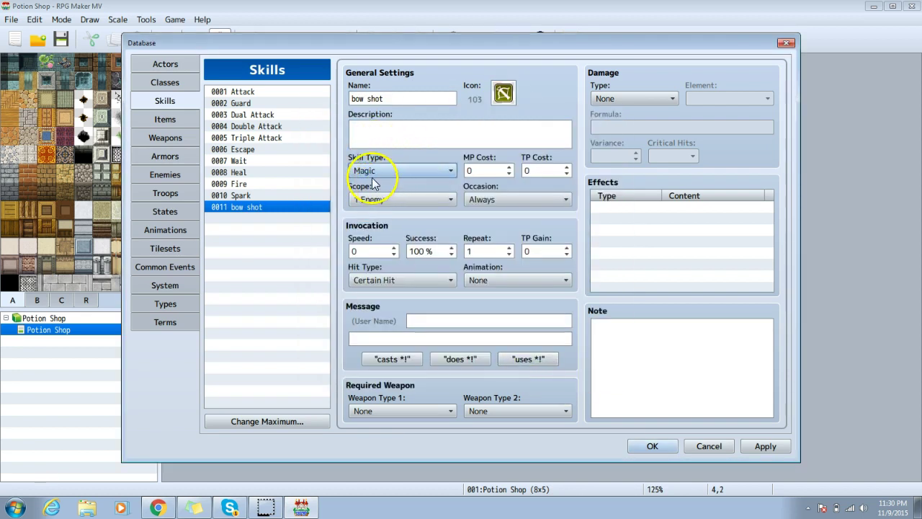
pyautogui.click(472, 171)
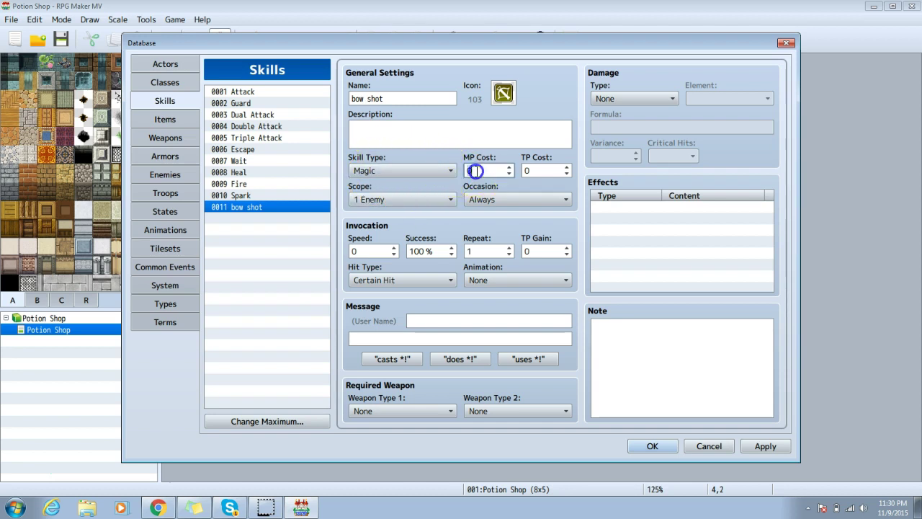
pyautogui.write('1')
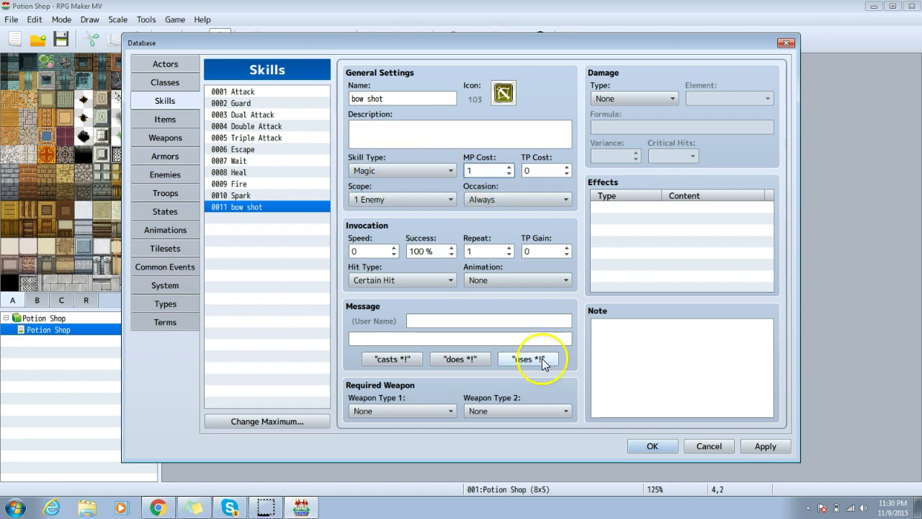
pyautogui.click(536, 358)
# - Require a Bow weapon, set HP Damage, add the <Ammo 10 Item: 1> note, and apply
pyautogui.click(403, 411)
pyautogui.click(407, 401)
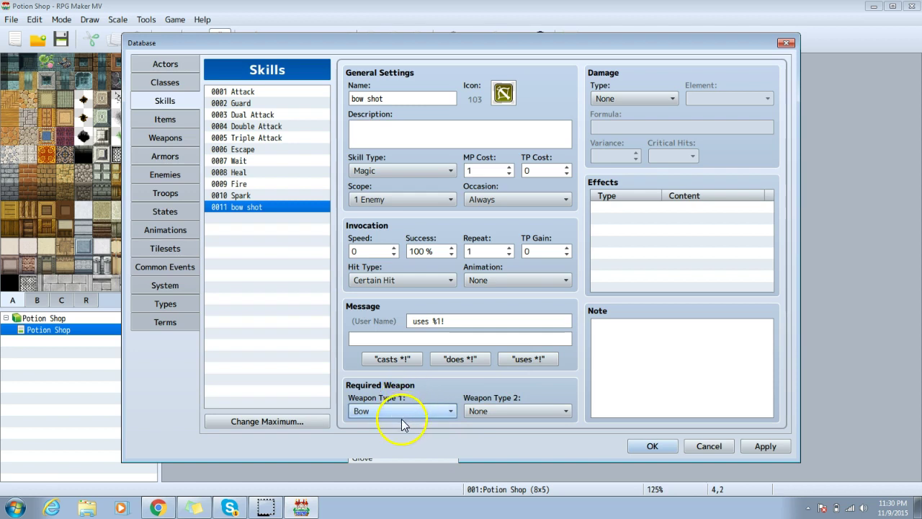
pyautogui.click(635, 98)
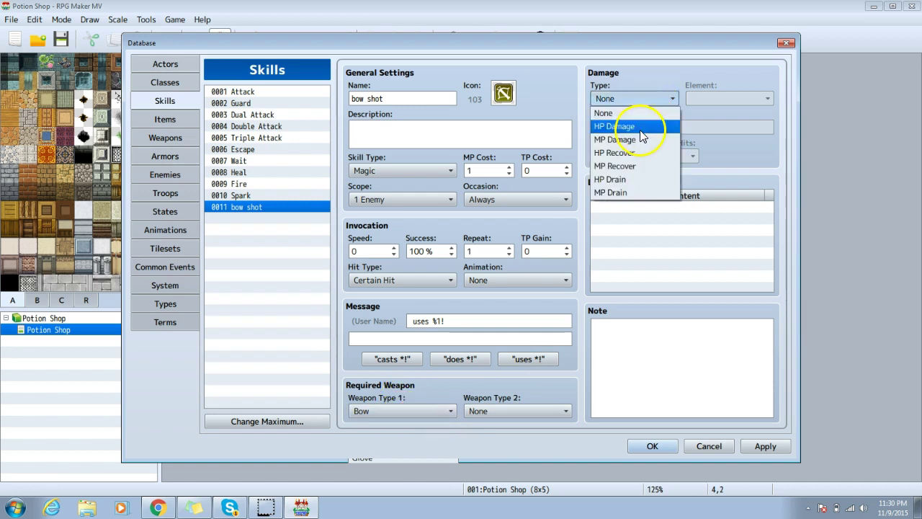
pyautogui.click(637, 128)
pyautogui.click(676, 129)
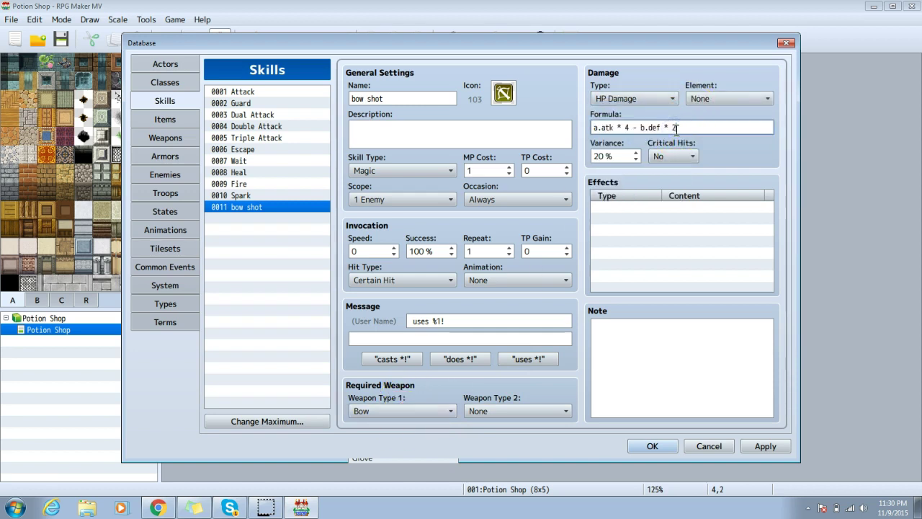
pyautogui.click(609, 340)
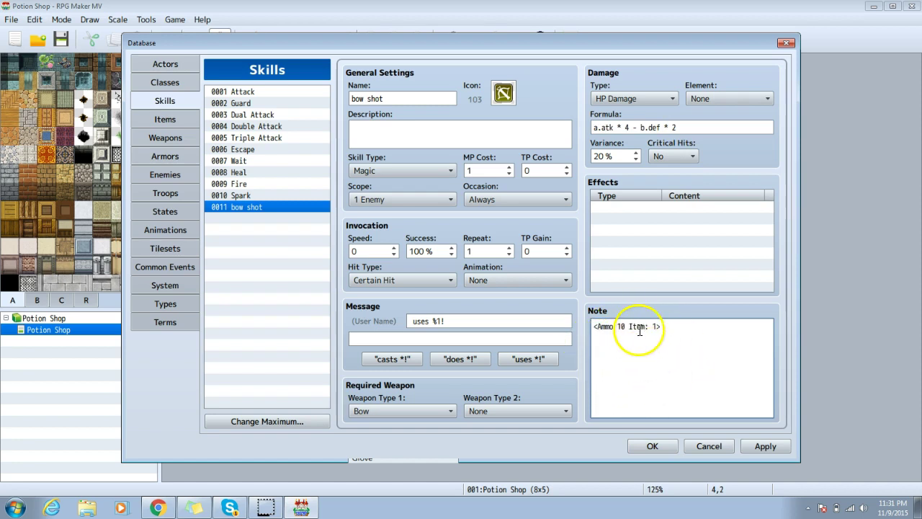
pyautogui.click(765, 446)
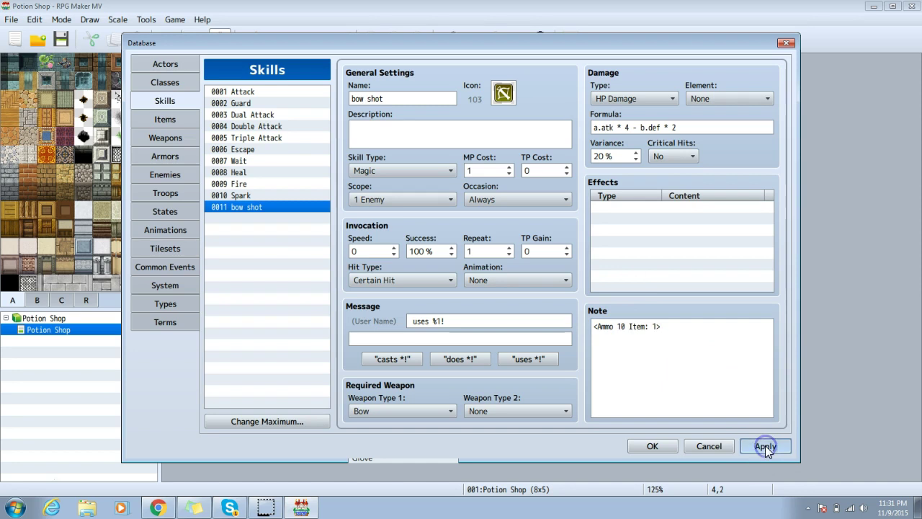
# - Add bow shot to Hero's Skills to Learn at level 1
pyautogui.click(167, 82)
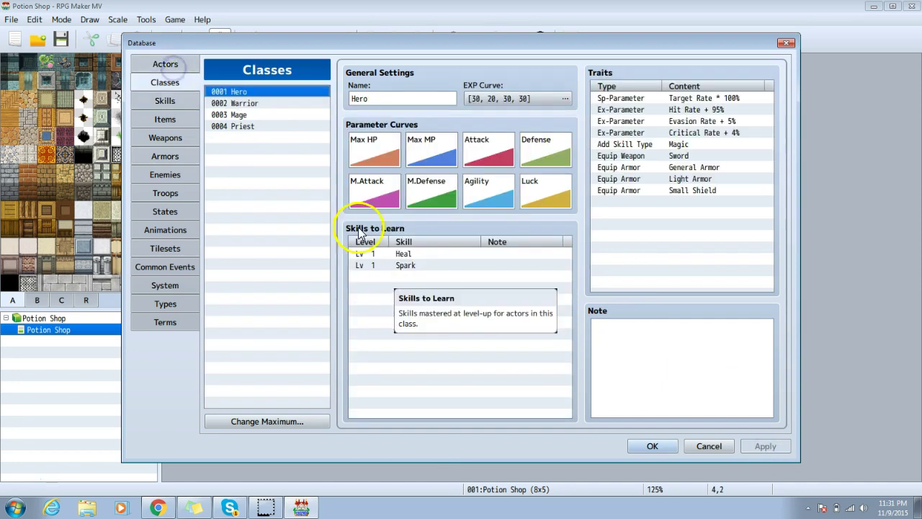
pyautogui.doubleClick(407, 283)
pyautogui.click(476, 307)
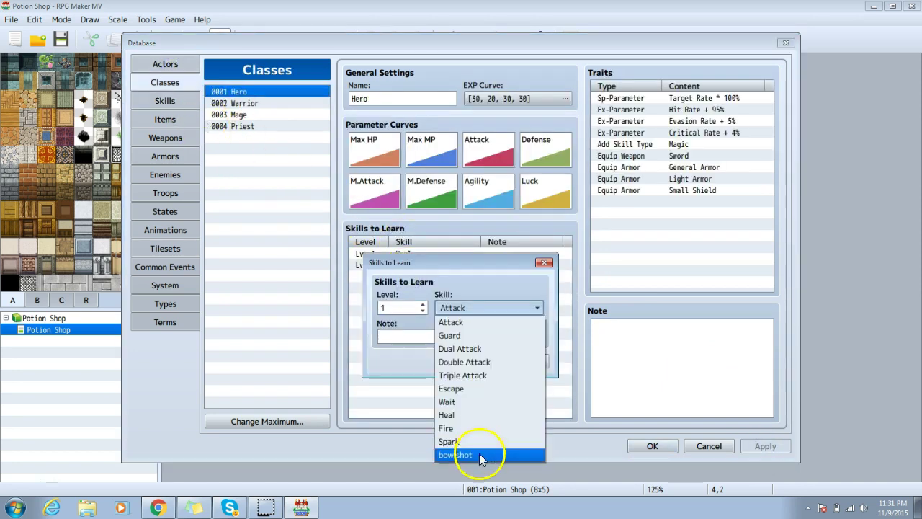
pyautogui.click(478, 510)
pyautogui.click(461, 360)
# - Change the class's Equip Weapon trait from Sword to Bow and apply
pyautogui.rightClick(669, 155)
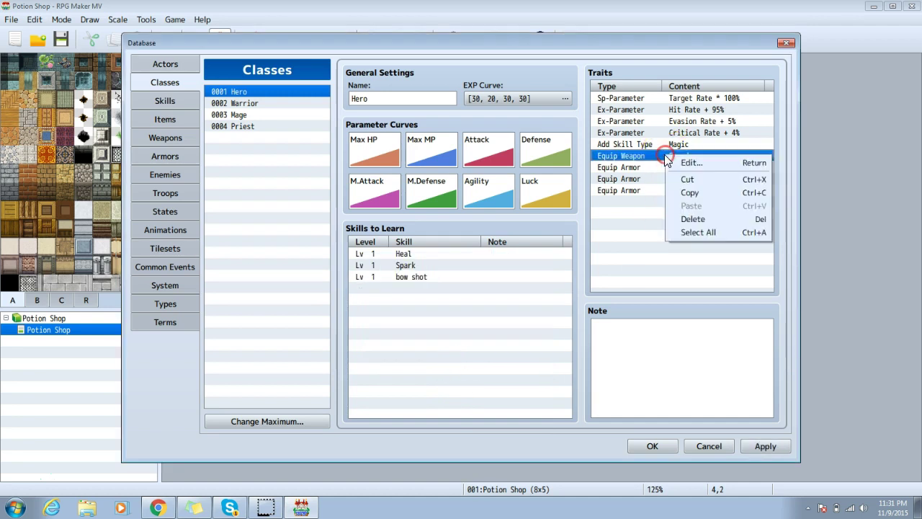
pyautogui.click(688, 163)
pyautogui.click(720, 120)
pyautogui.click(717, 139)
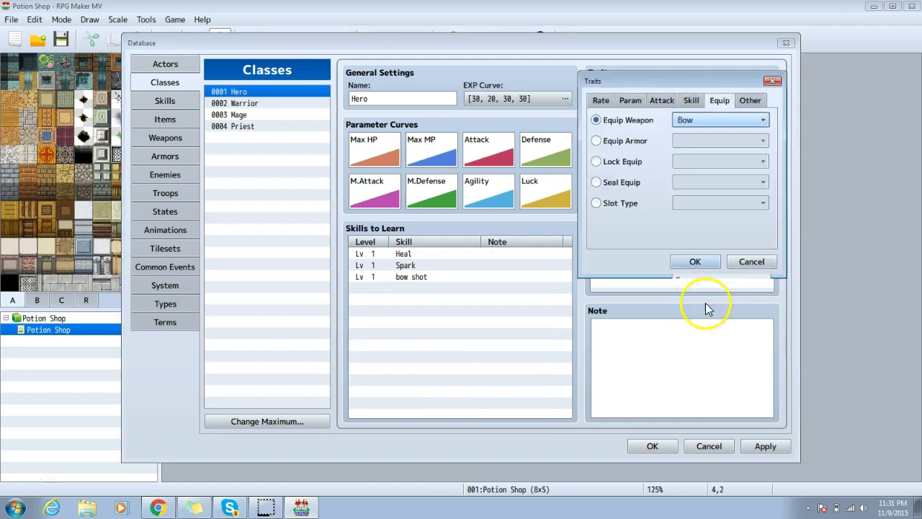
pyautogui.click(695, 262)
pyautogui.click(753, 447)
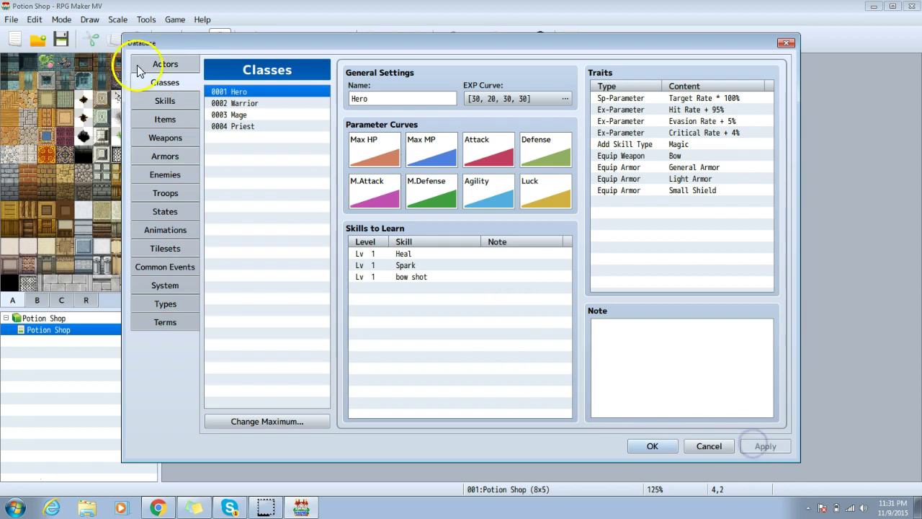
# - Place a quick-event treasure chest containing the Arrow item on the Potion Shop map
pyautogui.click(138, 66)
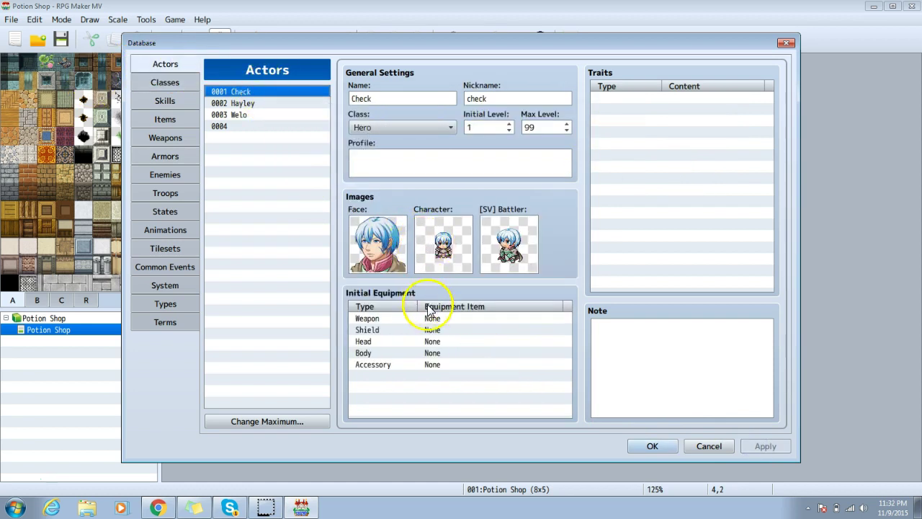
pyautogui.press('Escape')
pyautogui.rightClick(247, 108)
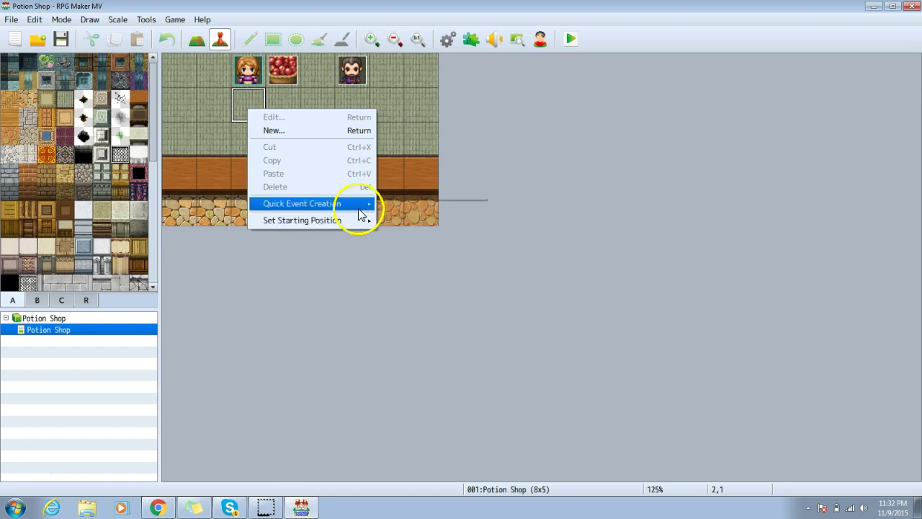
pyautogui.click(399, 235)
pyautogui.click(433, 242)
pyautogui.click(472, 240)
pyautogui.click(477, 389)
pyautogui.click(488, 303)
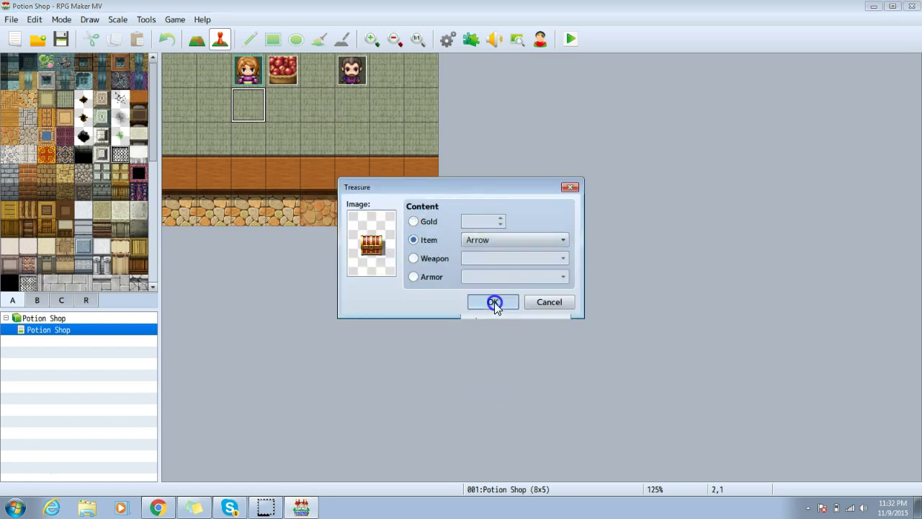
# - Give the second actor a Bow as starting weapon and close the database, keeping changes
pyautogui.click(431, 354)
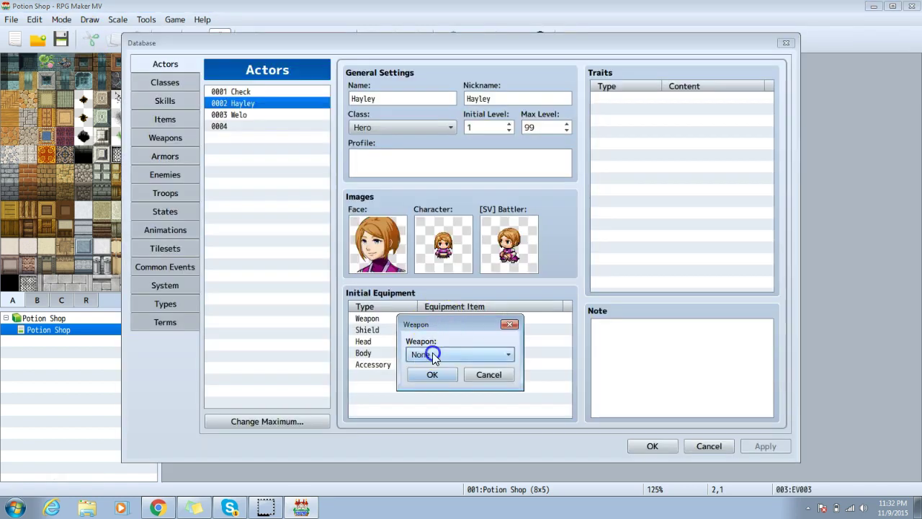
pyautogui.click(436, 369)
pyautogui.click(438, 371)
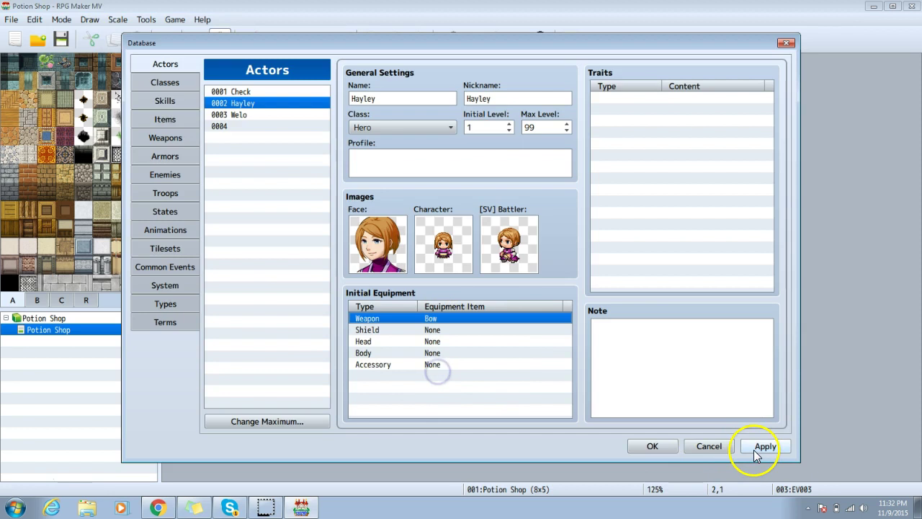
pyautogui.click(754, 448)
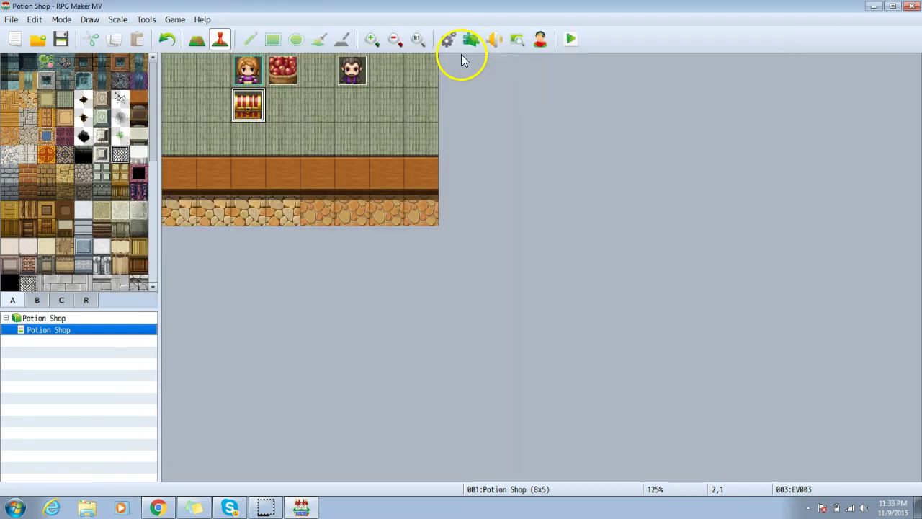
# - Save the project, start a playtest, and check the actor's equipment in the game menu
pyautogui.click(570, 37)
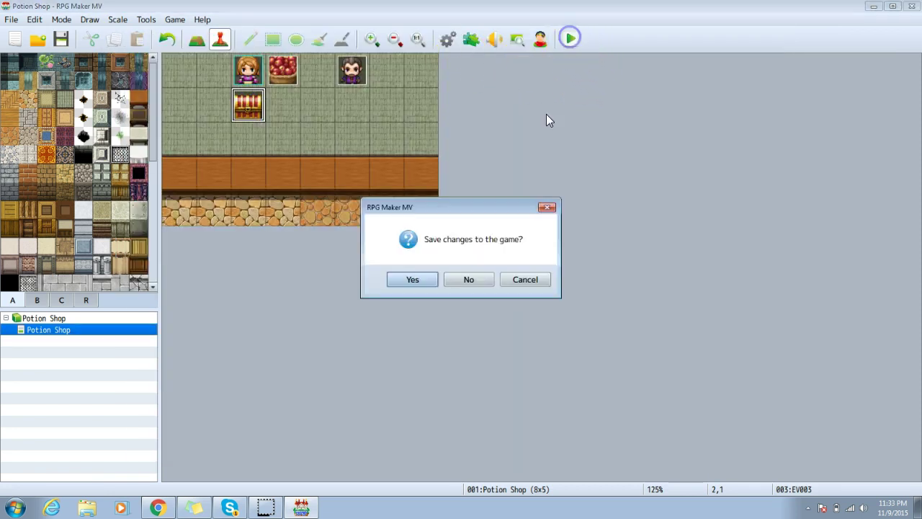
pyautogui.click(424, 280)
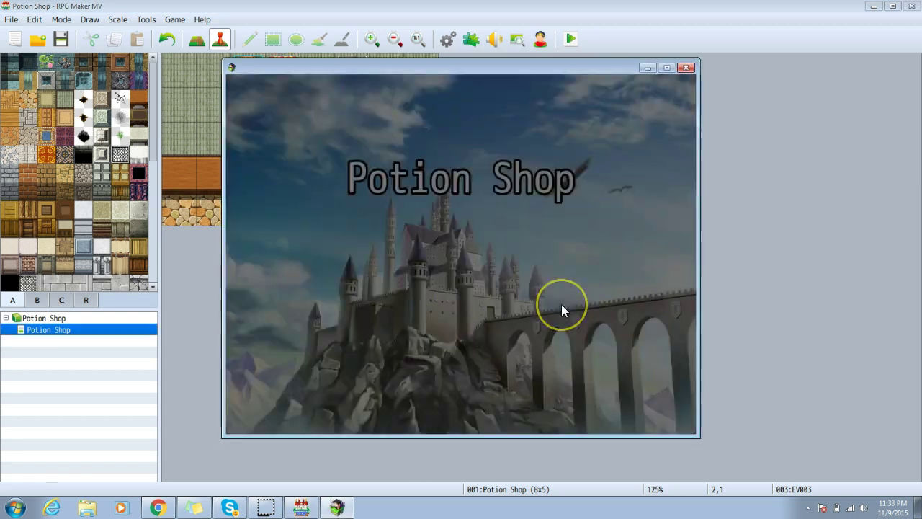
pyautogui.press('Return')
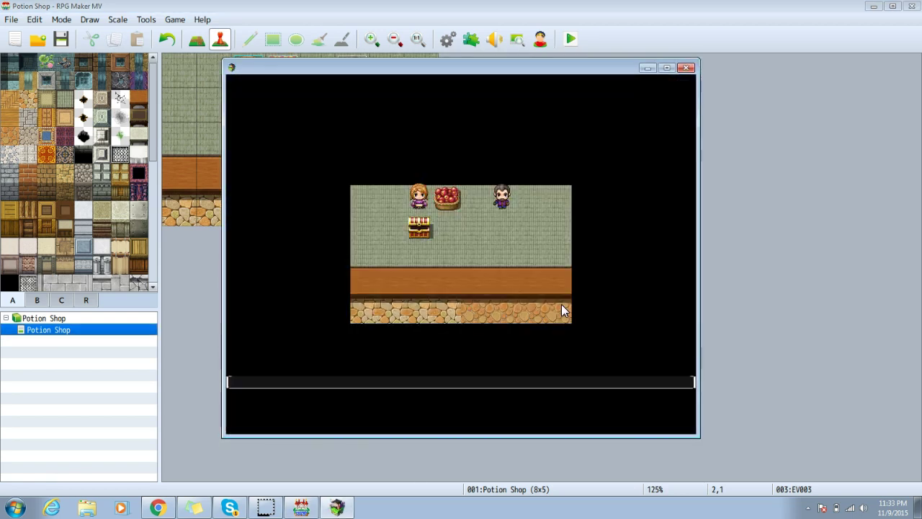
pyautogui.press('Escape')
pyautogui.press('Down')
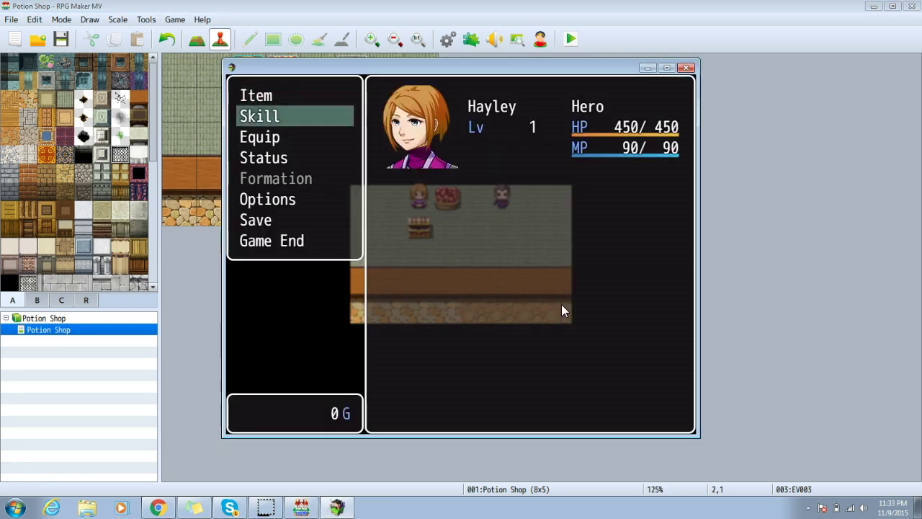
pyautogui.press('Down')
pyautogui.press('Return')
pyautogui.press('Escape')
pyautogui.press('Escape')
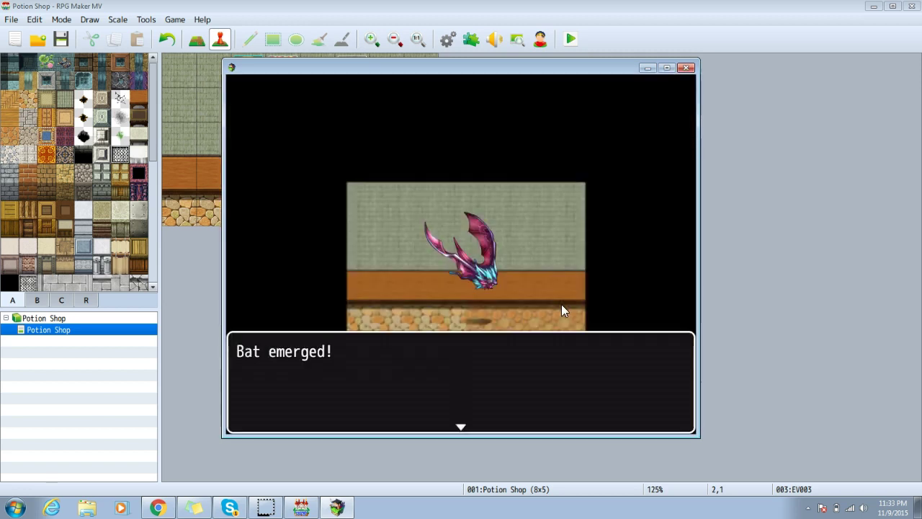
# - Enter the battle and open the Magic list showing bow shot costing 1 MP and one arrow
pyautogui.press('Return')
pyautogui.press('Return')
pyautogui.press('Down')
pyautogui.press('Up')
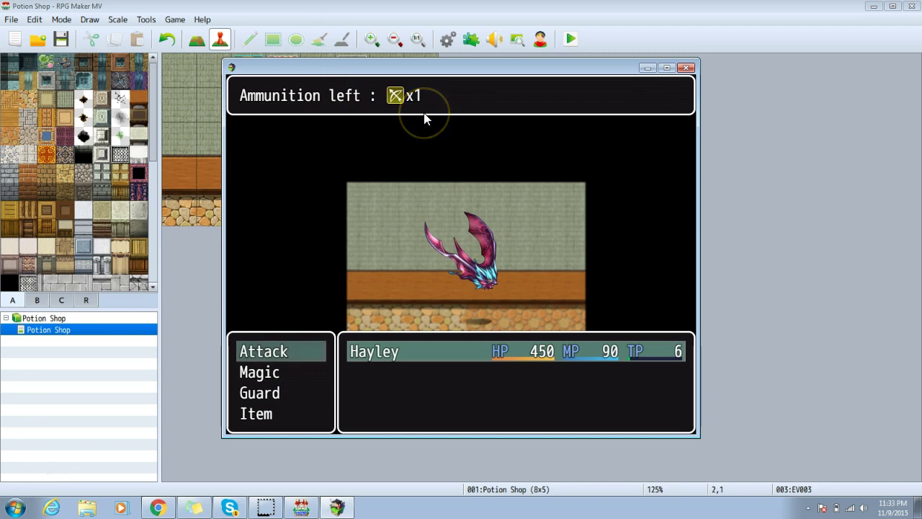
pyautogui.press('Down')
pyautogui.press('Return')
pyautogui.press('Down')
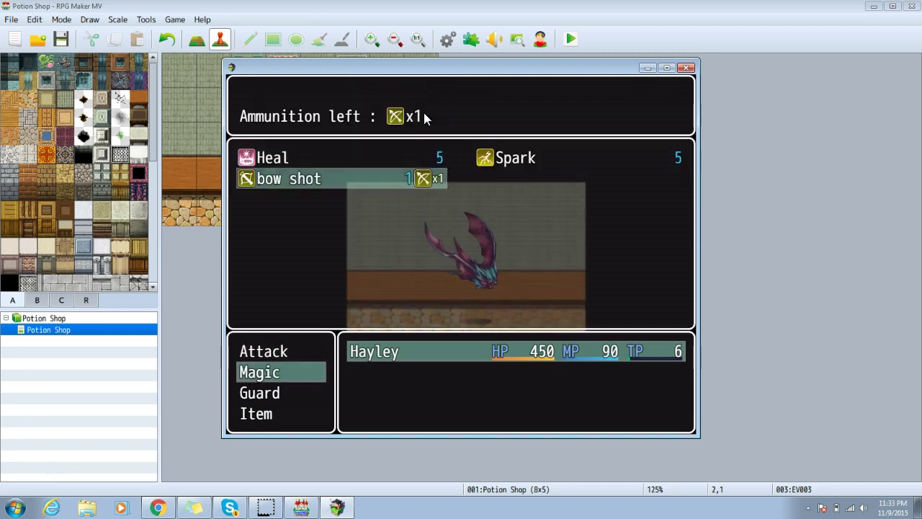
pyautogui.click(416, 118)
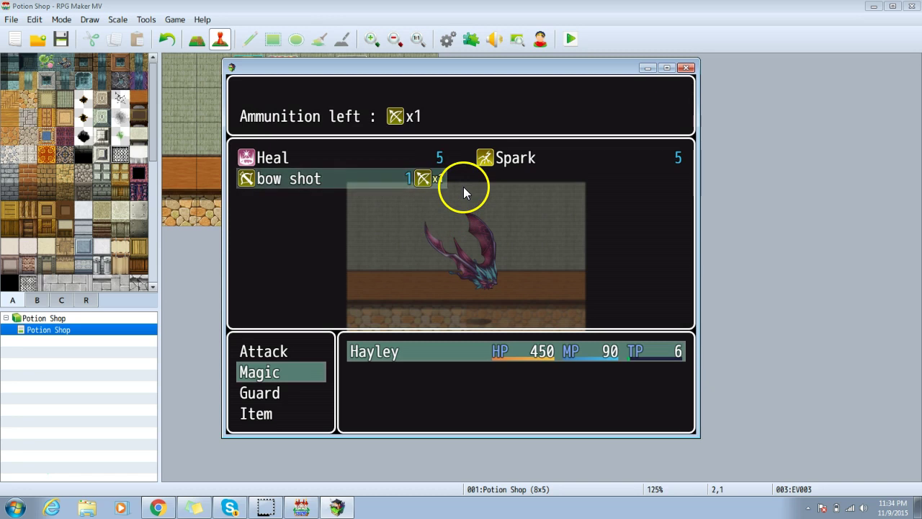
# - Fire bow shot at the bat, then reopen Magic to see it disabled with no arrows left
pyautogui.press('Up')
pyautogui.press('Escape')
pyautogui.press('Up')
pyautogui.press('Return')
pyautogui.press('Return')
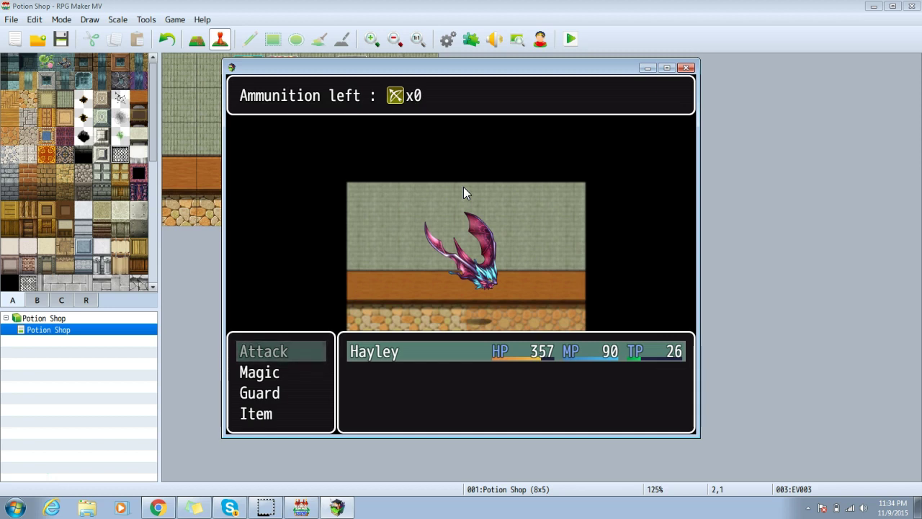
pyautogui.press('Down')
pyautogui.press('Return')
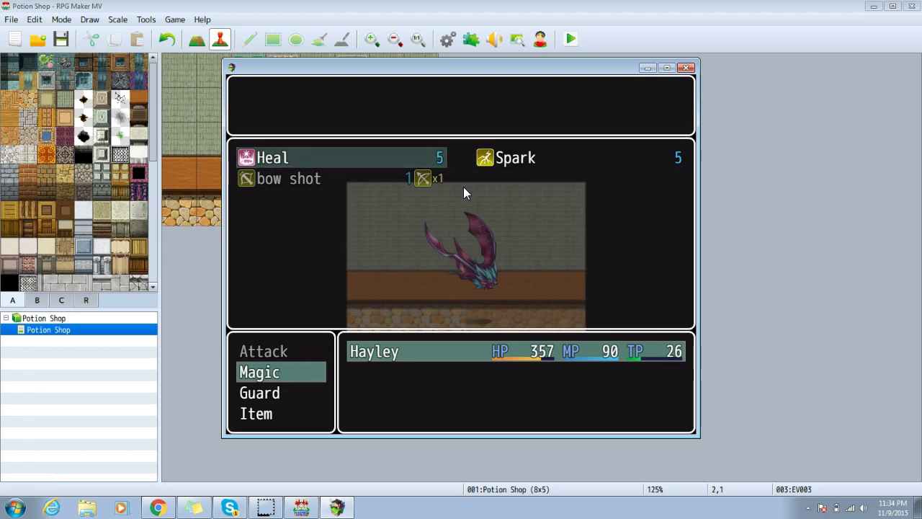
pyautogui.click(687, 67)
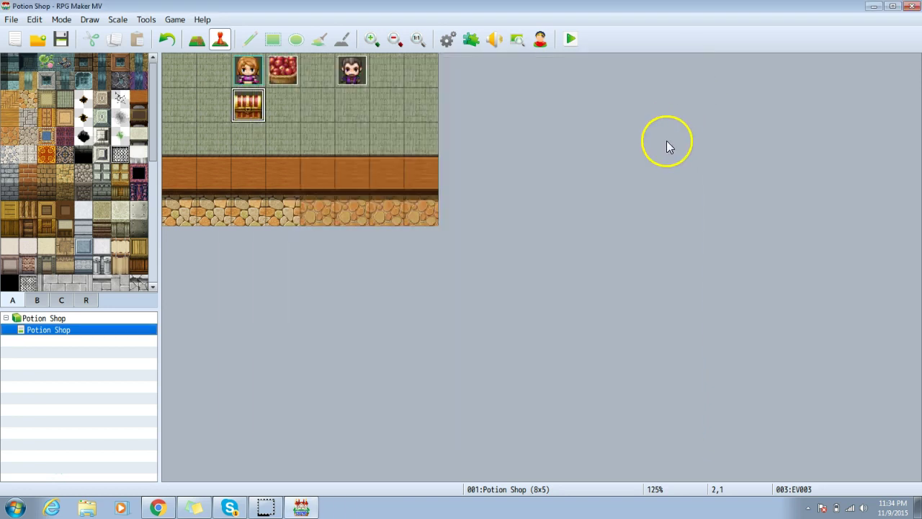